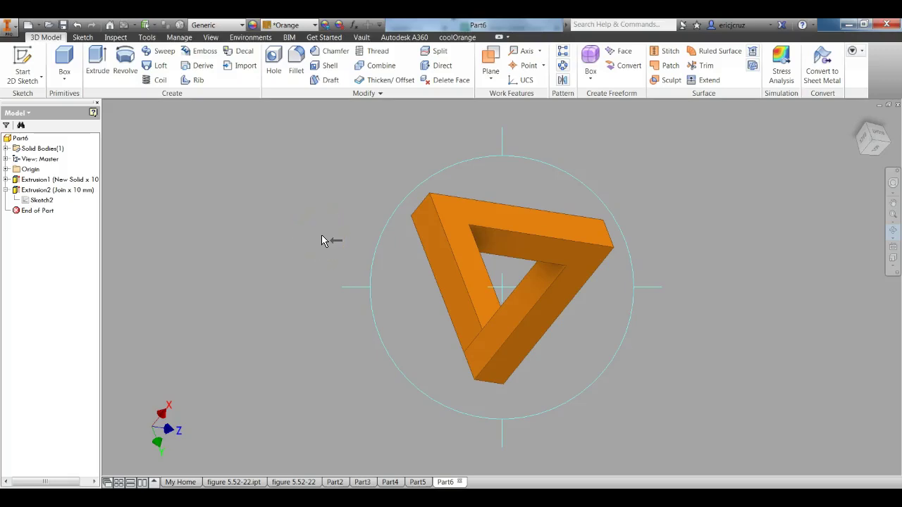
Examine the finished orange impossible triangle by orbiting around it and viewing it from successive isometric corners.
click(331, 225)
drag(331, 226, 325, 135)
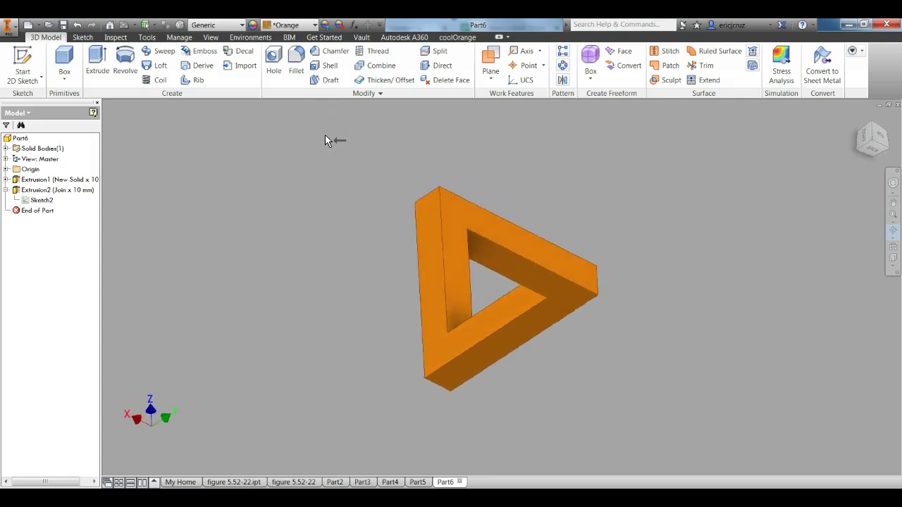
drag(317, 133, 299, 129)
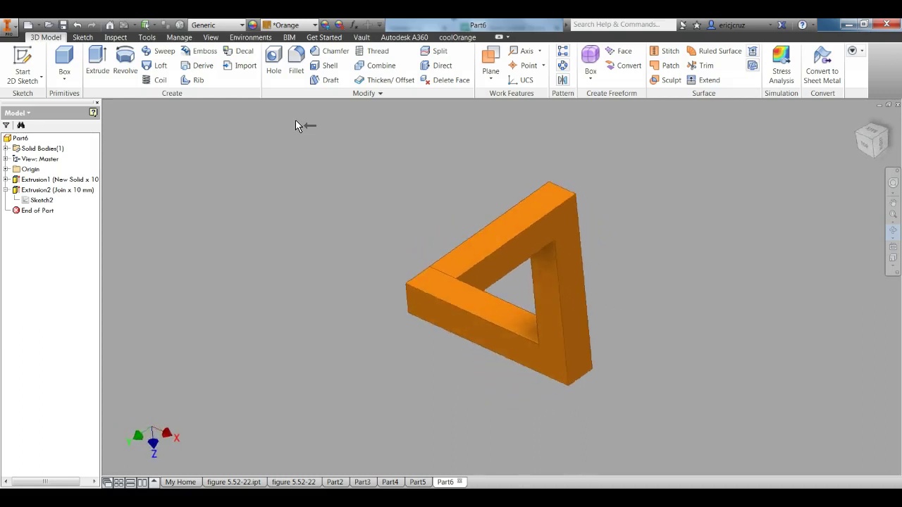
drag(339, 117, 555, 292)
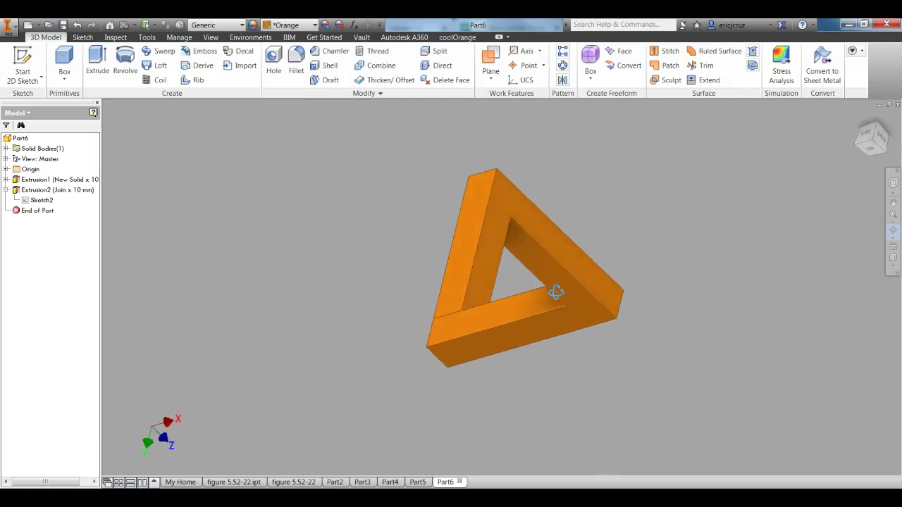
click(858, 120)
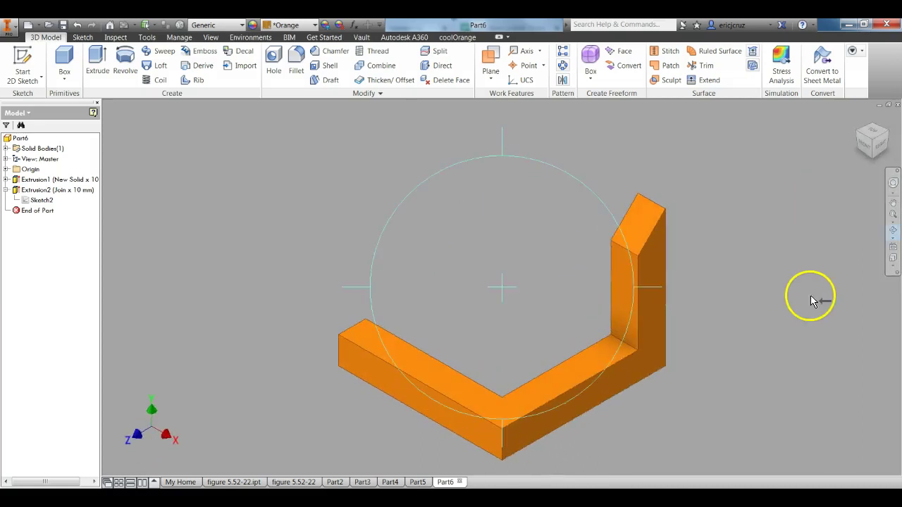
click(887, 138)
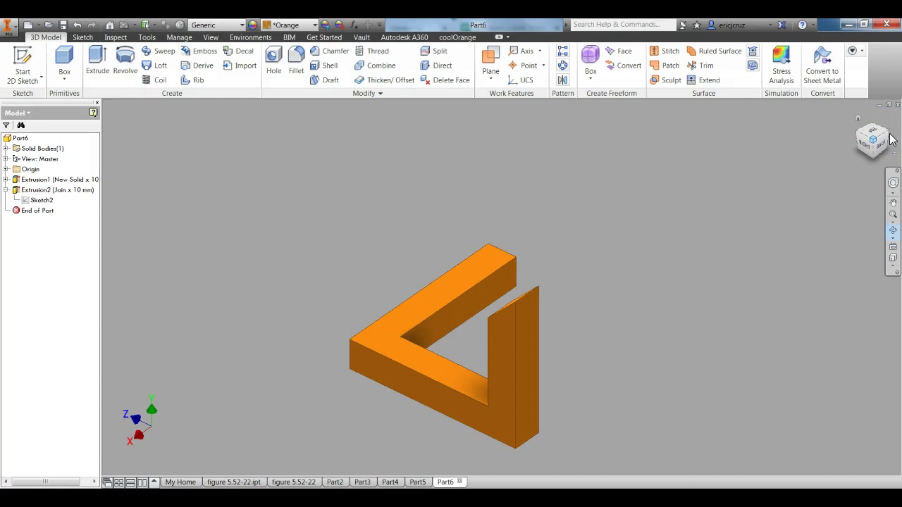
click(890, 139)
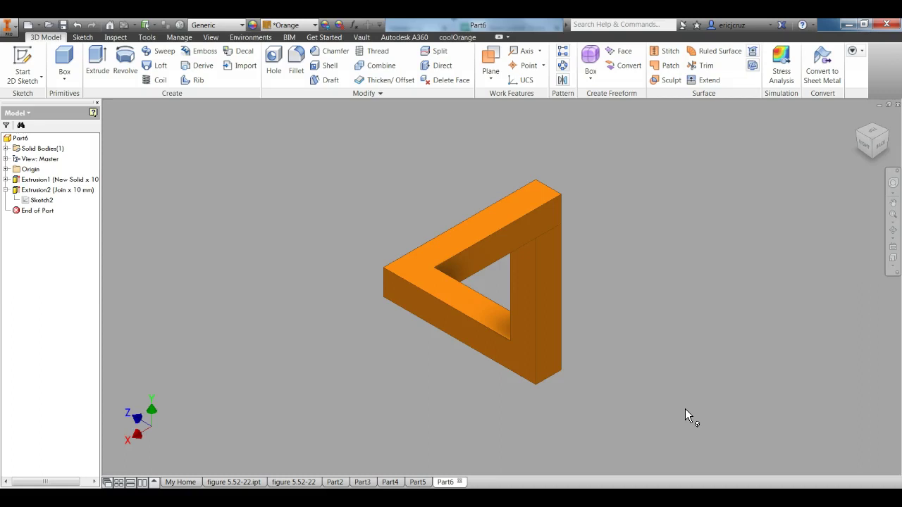
Create a new part and start a 2D sketch on the XZ plane.
key(ctrl+n)
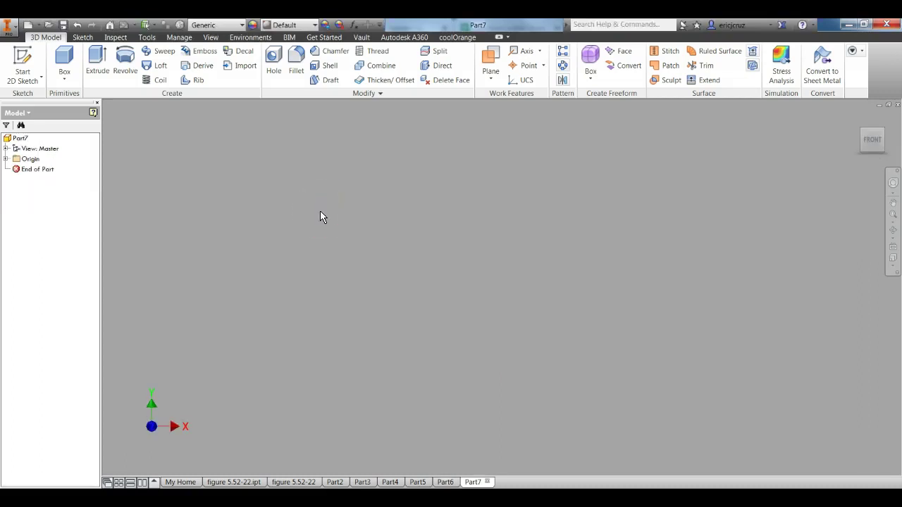
click(136, 62)
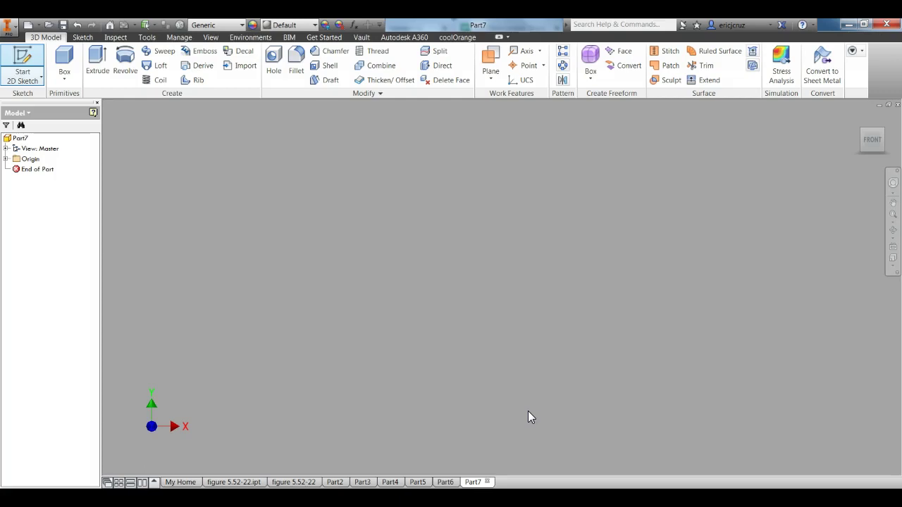
click(31, 56)
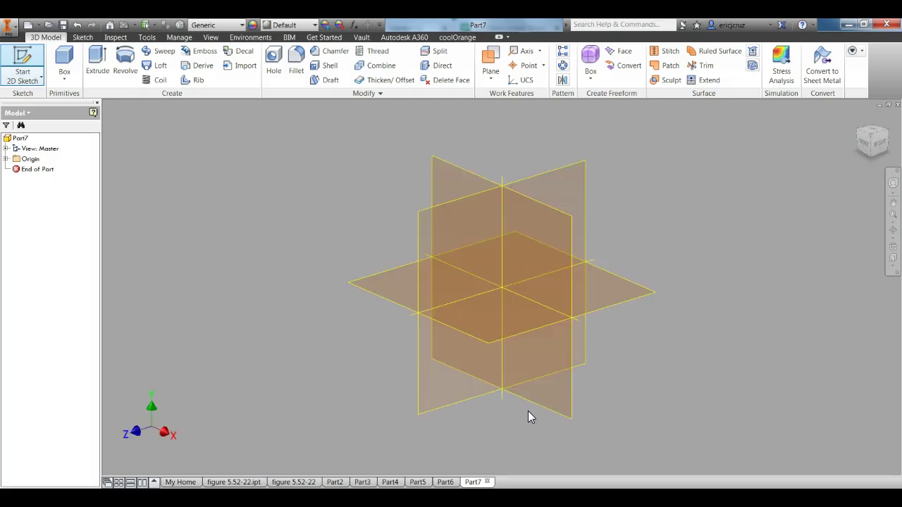
click(32, 60)
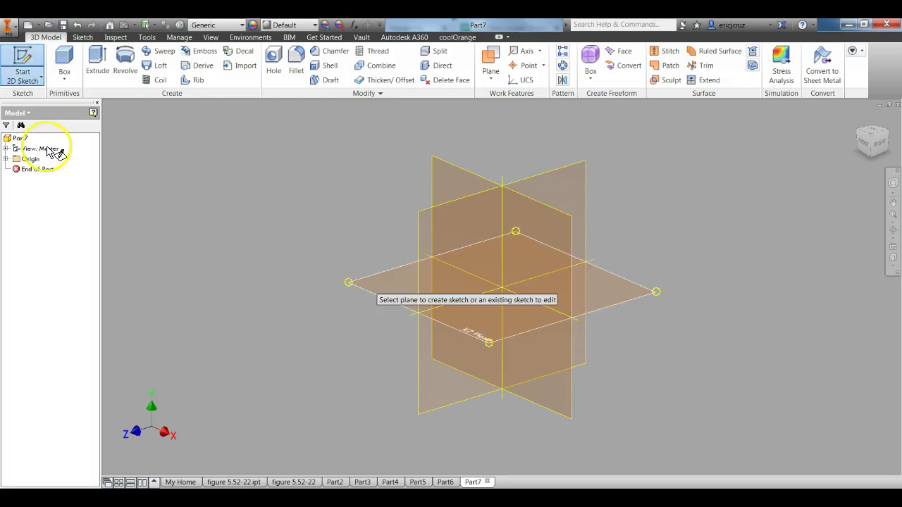
click(367, 286)
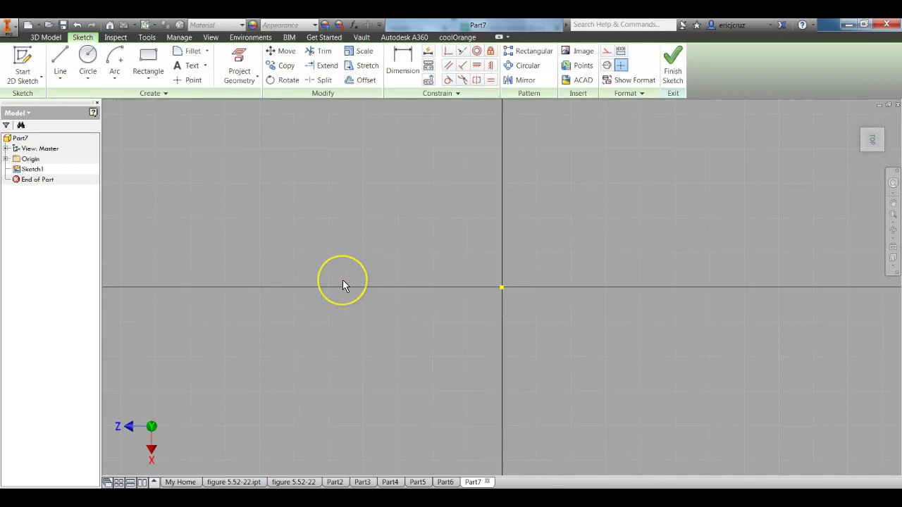
Draw a tall rectangle from the sketch origin, about 6.9 mm wide.
mouse_move(612, 299)
middle_down()
mouse_move(599, 293)
mouse_move(473, 325)
middle_up()
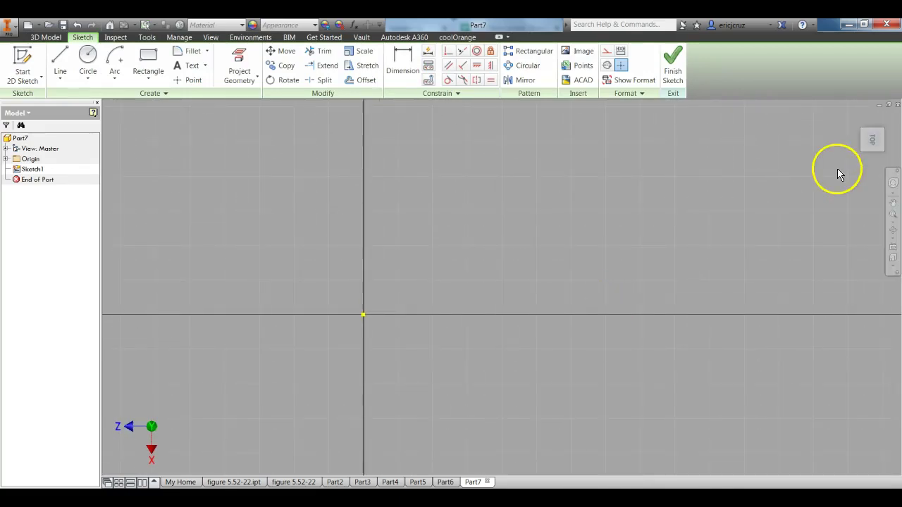
click(149, 59)
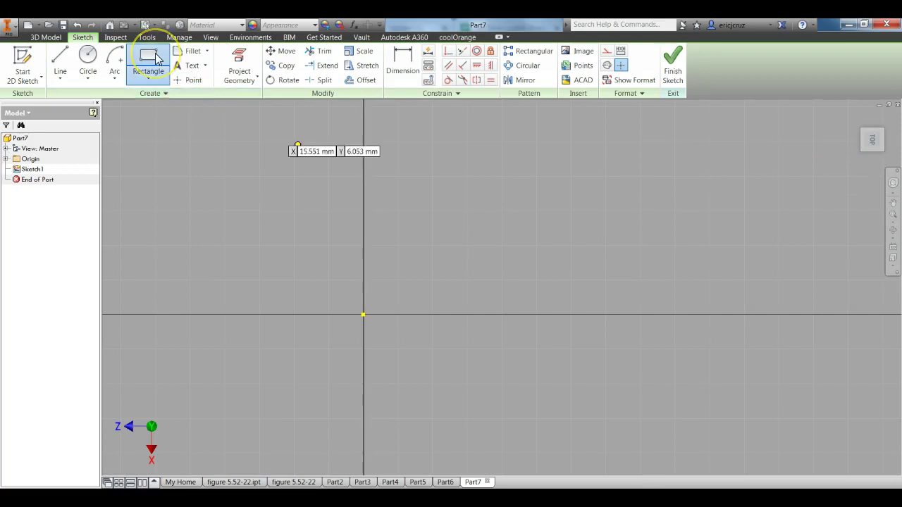
click(364, 315)
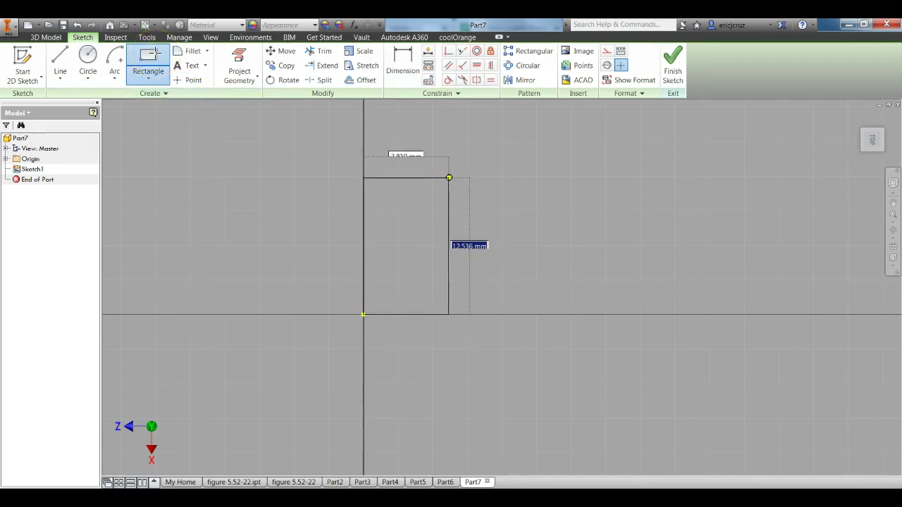
click(439, 137)
Dimension the rectangle to 10 mm wide and 60 mm long.
click(403, 61)
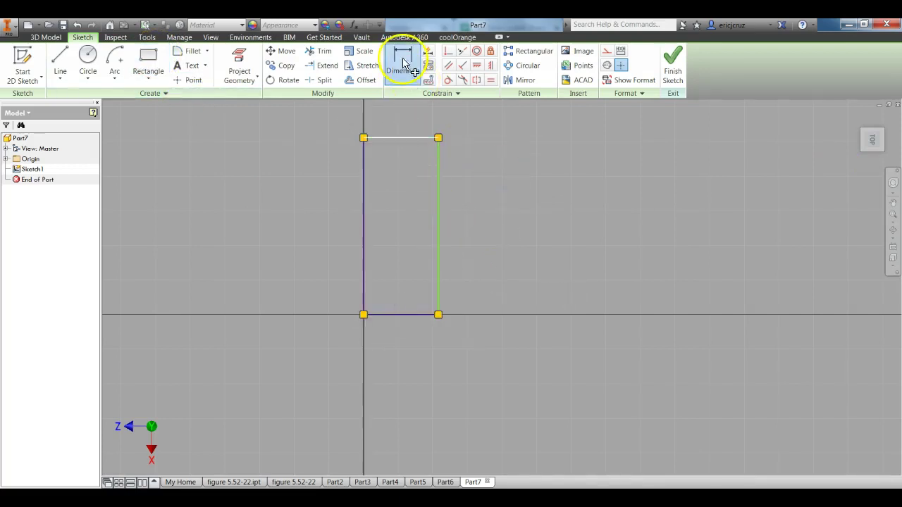
click(413, 139)
click(413, 141)
text(10)
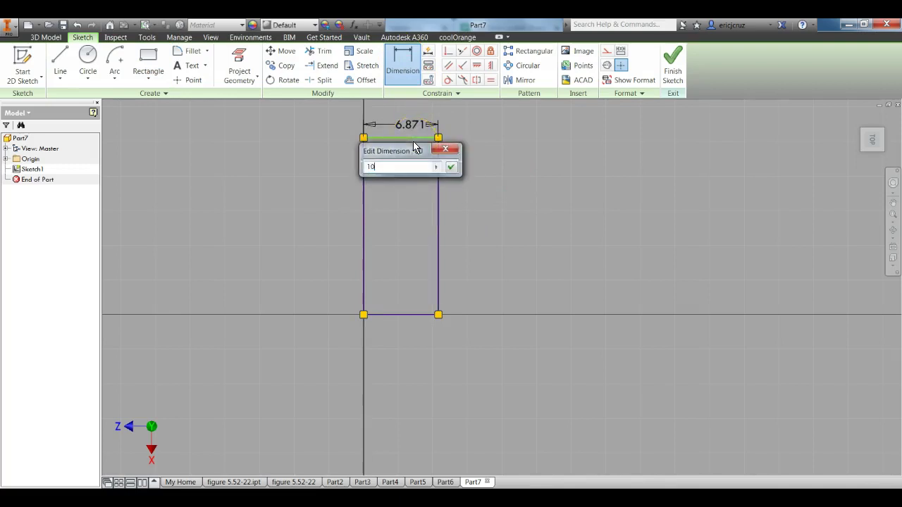
key(Return)
scroll(416, 124, down, 2)
scroll(415, 124, down, 2)
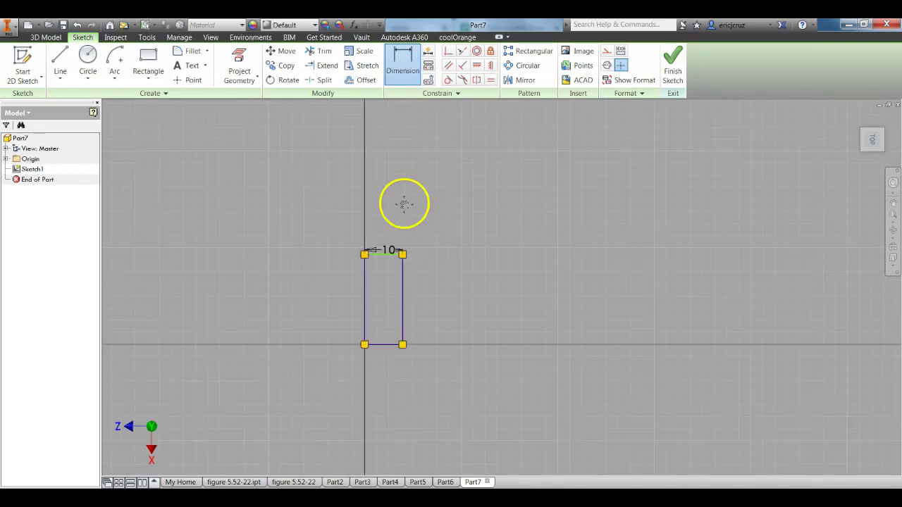
click(364, 298)
click(349, 296)
text(60)
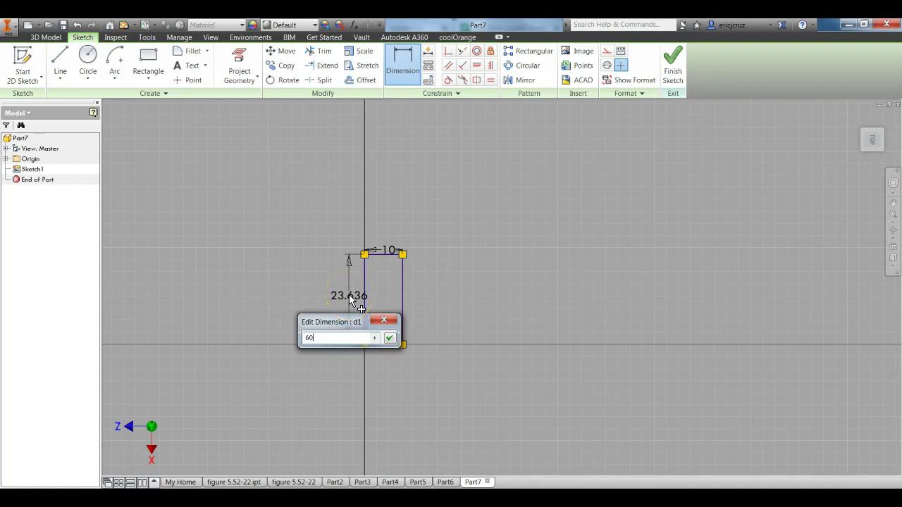
key(Return)
middle_drag(483, 234, 471, 268)
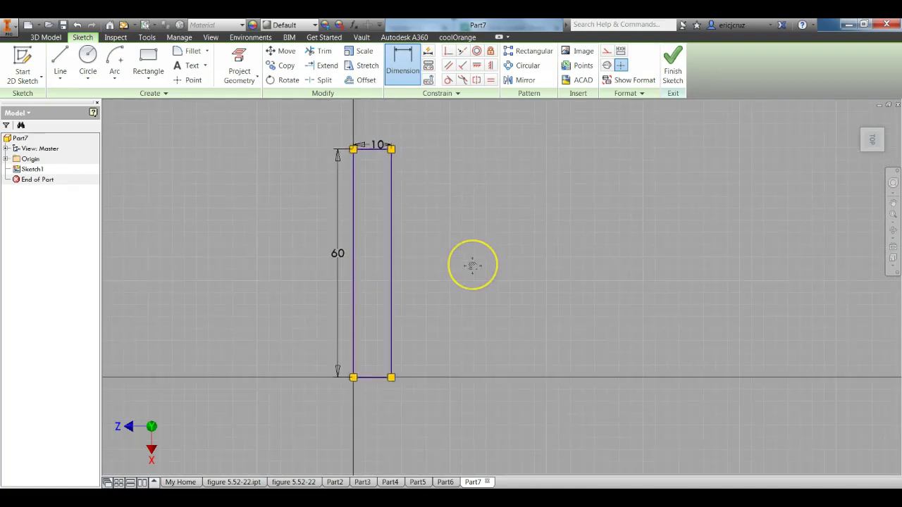
Draw a second rectangle from the origin, about 58.7 mm long and 18.8 mm high, overlapping the first to form an L.
key(r)
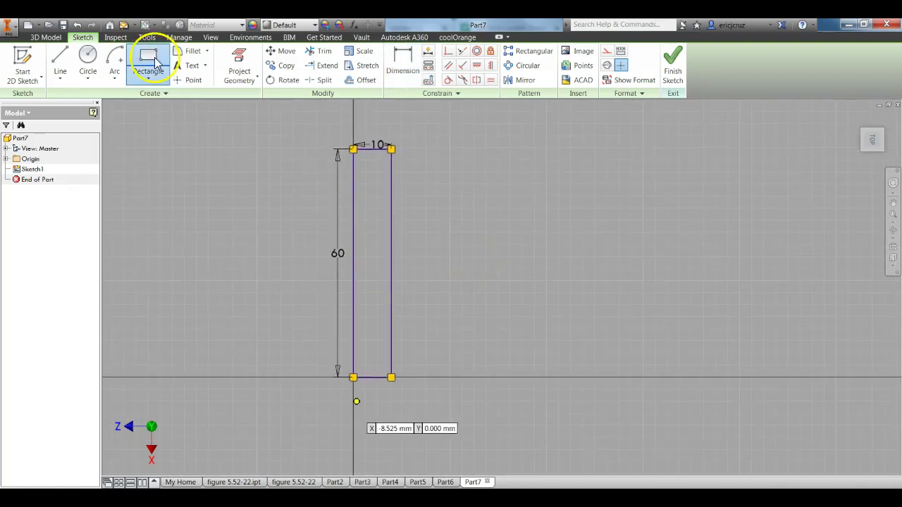
click(354, 377)
click(577, 306)
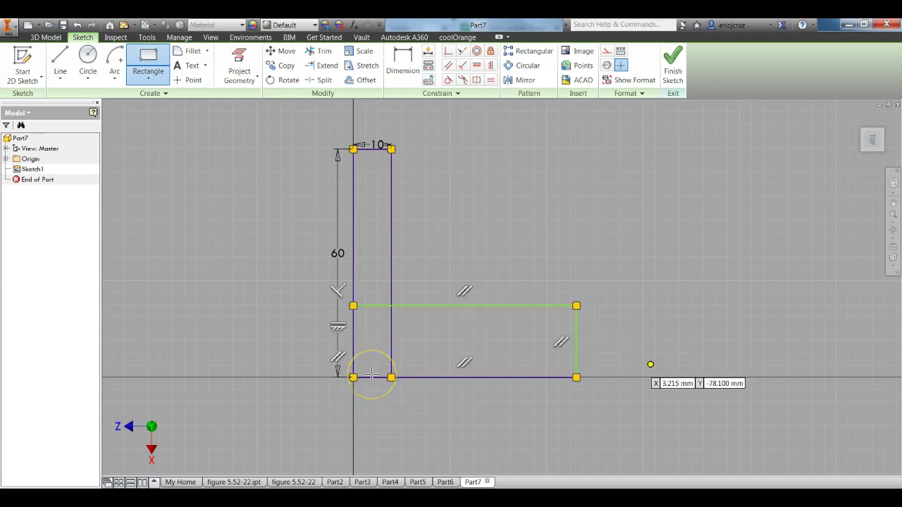
Dimension the second rectangle to 60 mm long and 10 mm high.
key(d)
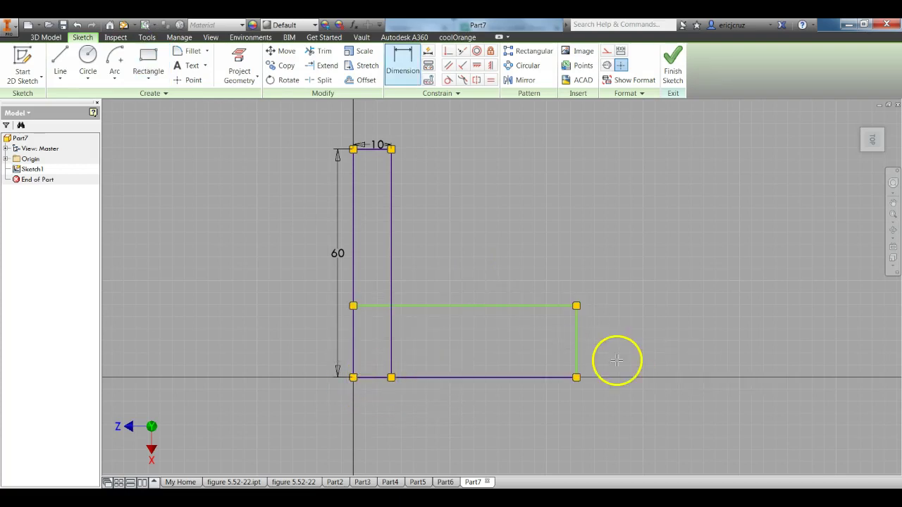
click(467, 307)
click(465, 298)
text(60)
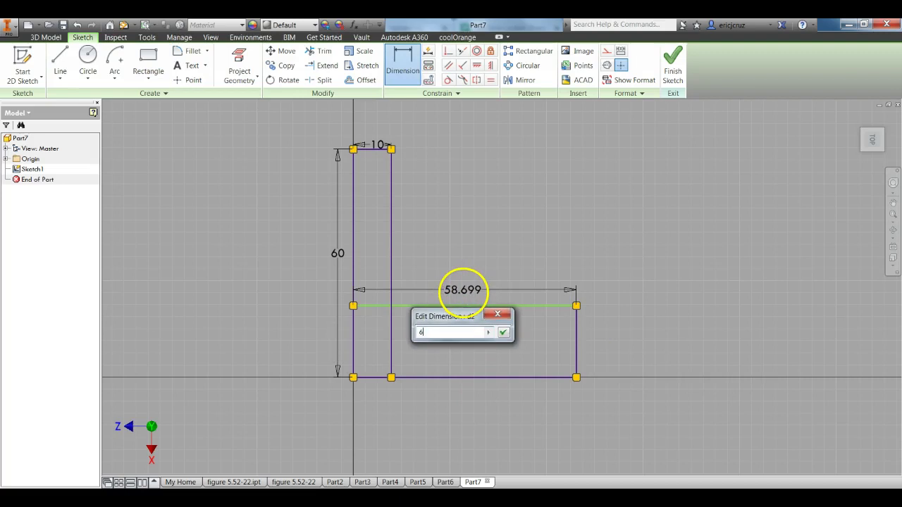
key(Return)
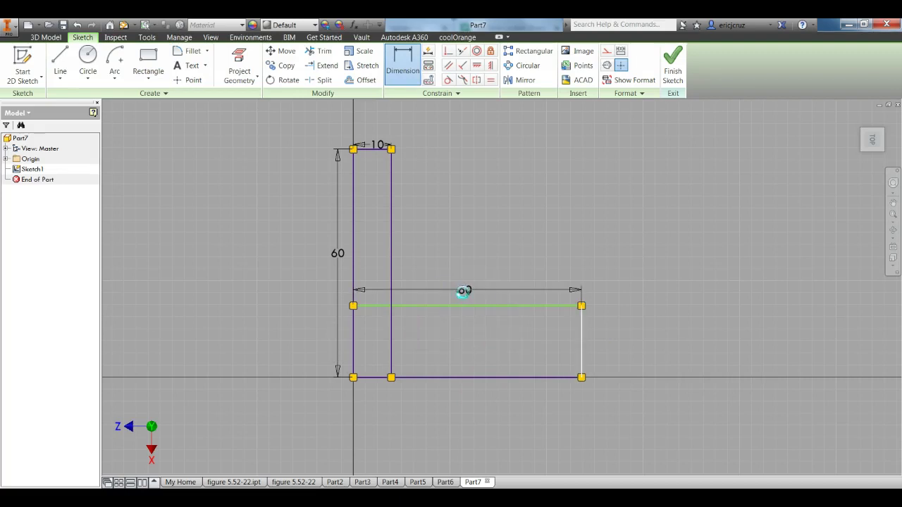
click(584, 346)
click(610, 346)
text(10)
key(Return)
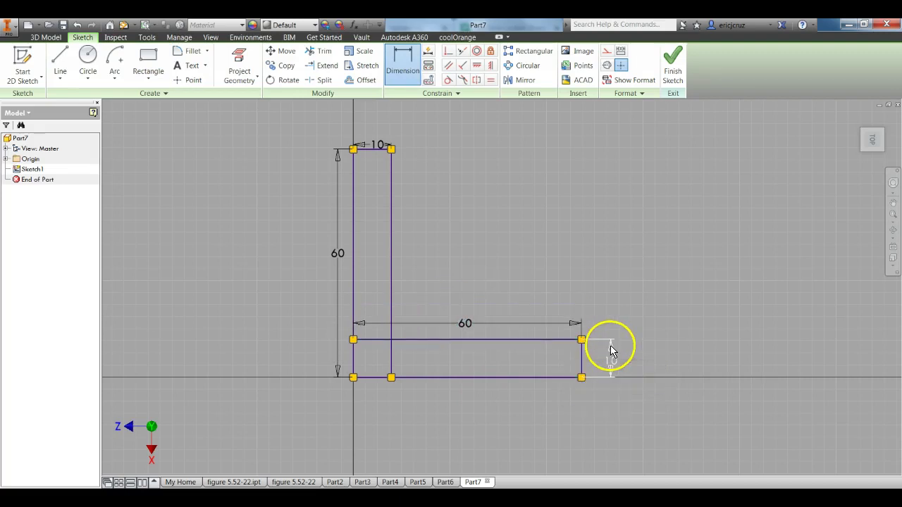
key(Escape)
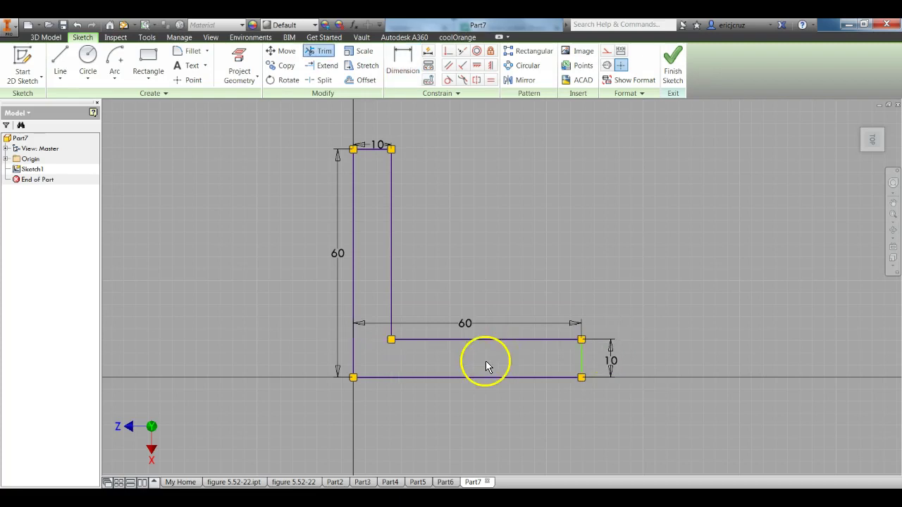
Undo the trim of the overlapping lines at the L's corner and restore the second rectangle's 10 mm dimension.
key(Escape)
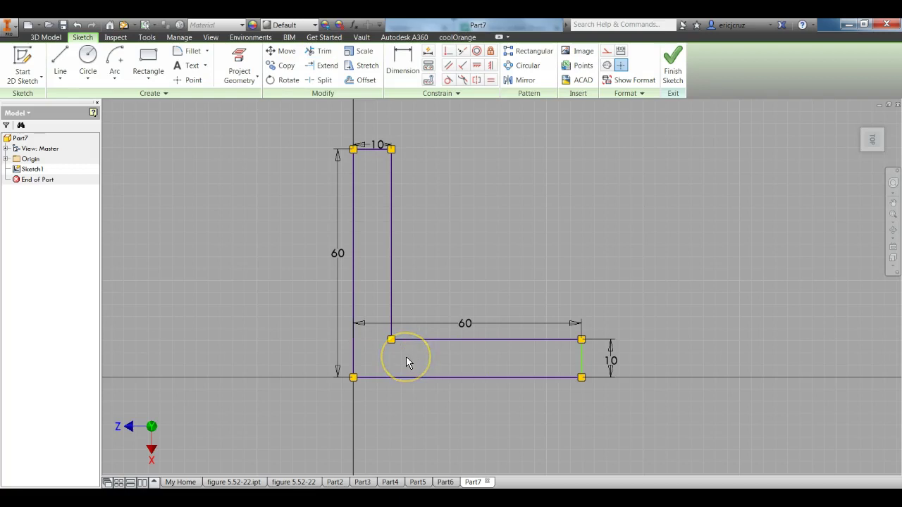
key(ctrl+z)
key(ctrl+z)
click(627, 228)
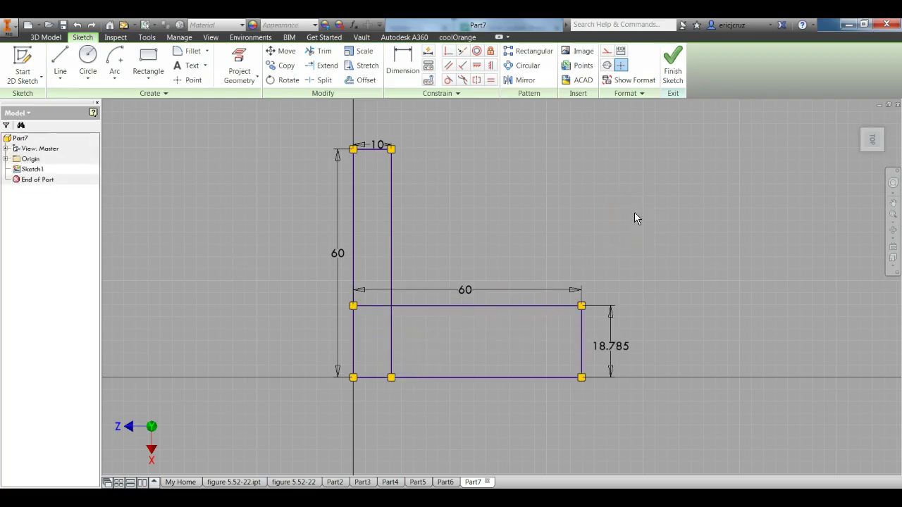
key(ctrl+y)
Finish the sketch and extrude the whole L-shaped profile 10 mm as a new solid.
key(ctrl+Return)
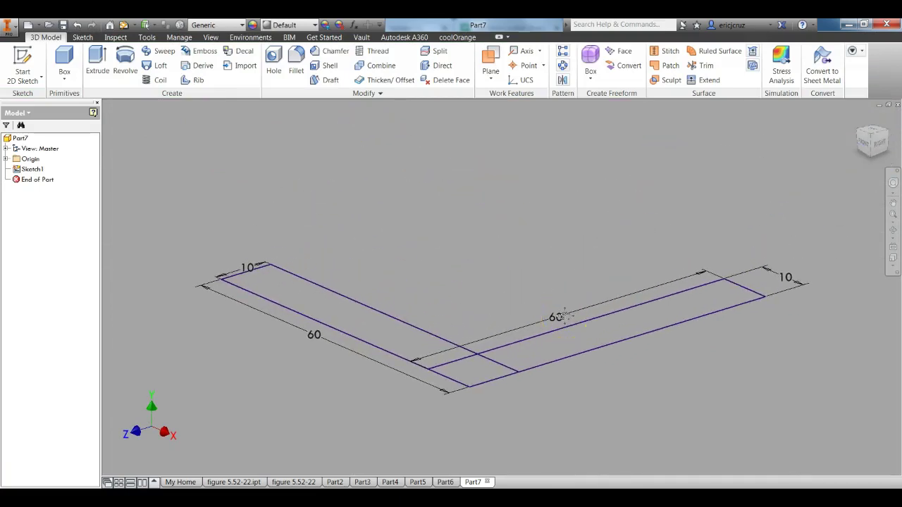
key(e)
click(529, 351)
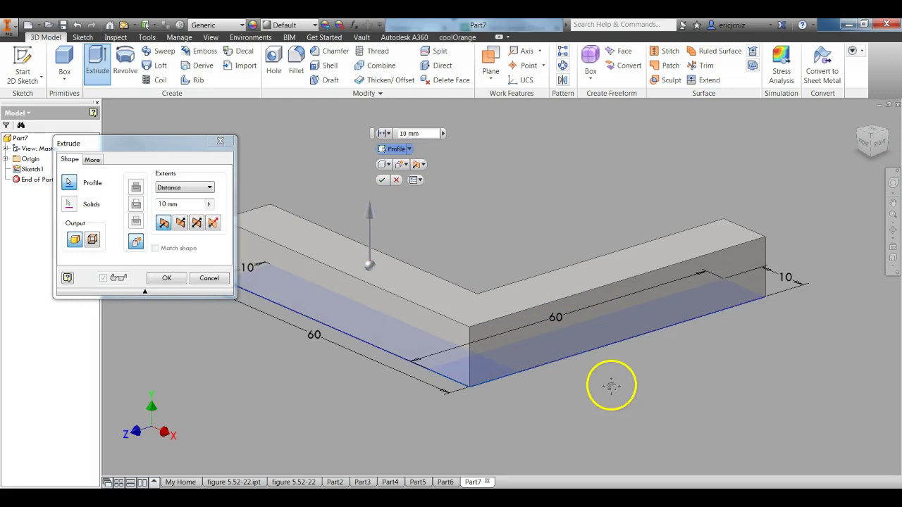
middle_drag(611, 383, 636, 397)
click(412, 133)
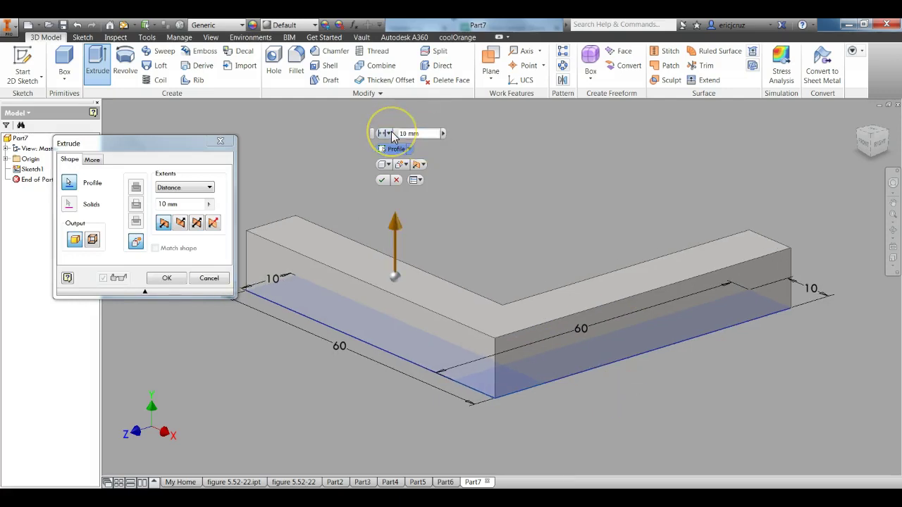
key(Return)
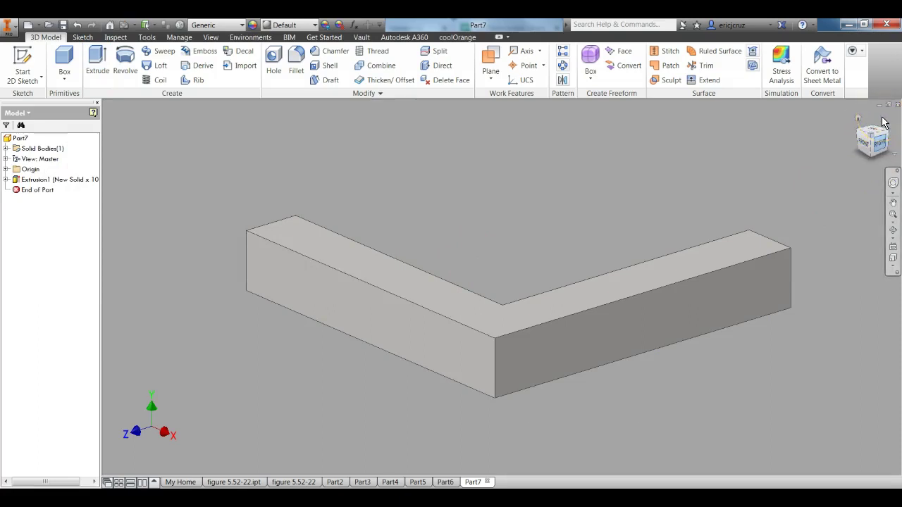
View the L-shaped body from the right side and start a new sketch on its 60 mm long right face.
click(876, 140)
click(897, 128)
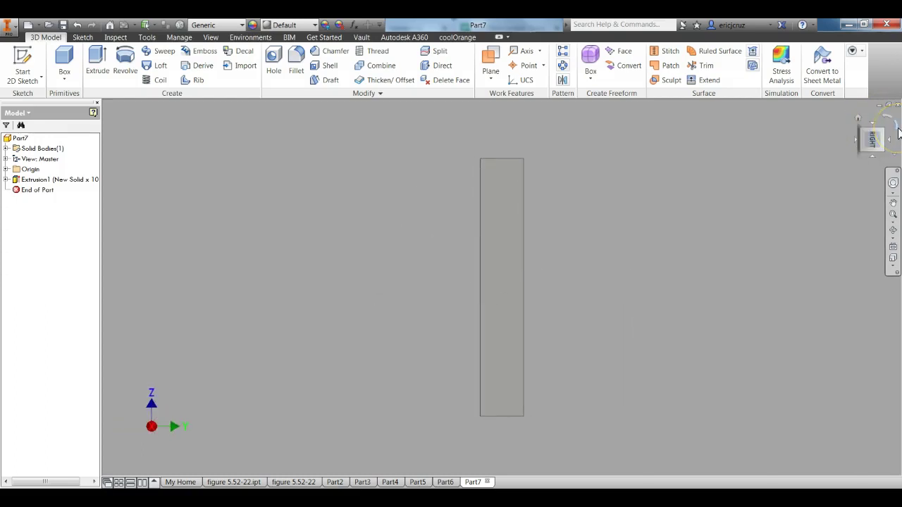
right_click(501, 241)
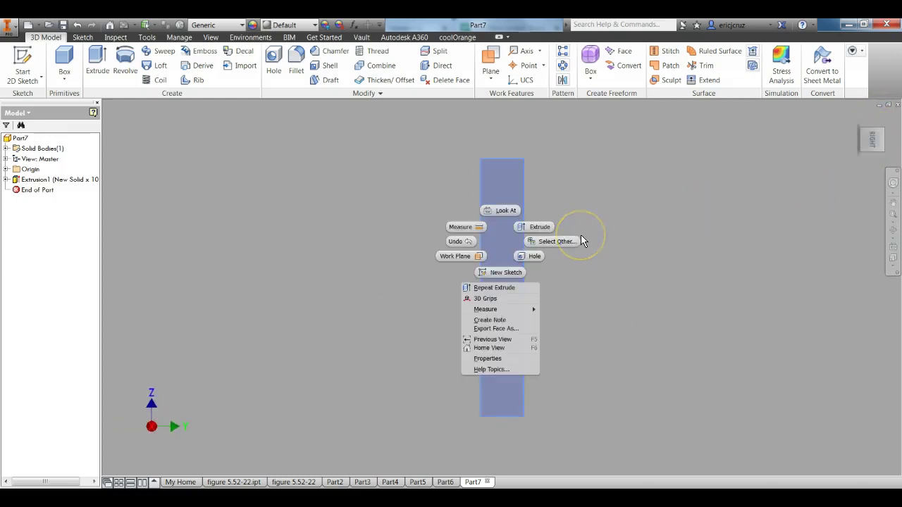
click(505, 272)
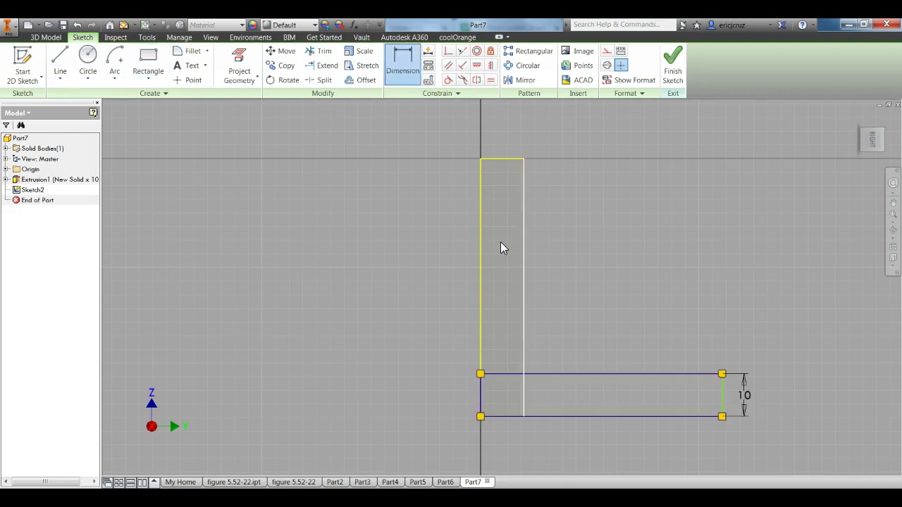
Dimension the rectangle's outer short edge 30 mm from the long edge of the existing bar.
click(524, 353)
click(722, 394)
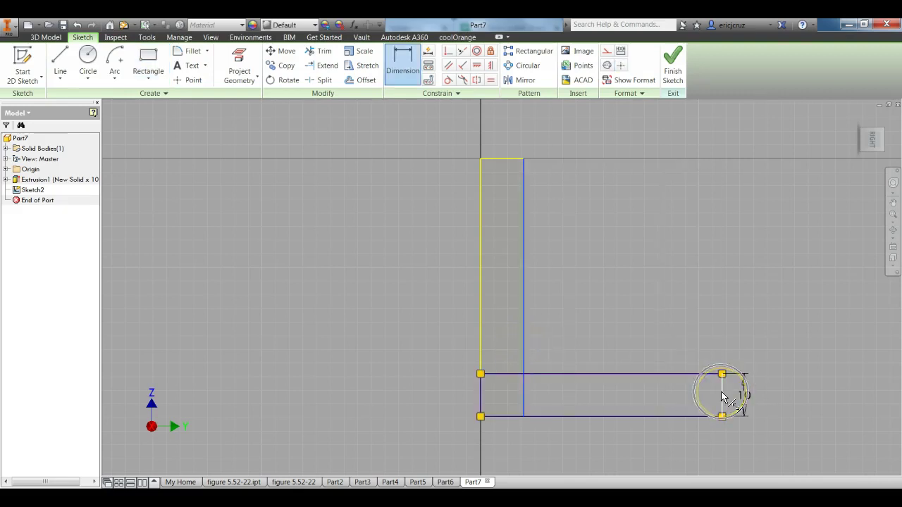
click(722, 397)
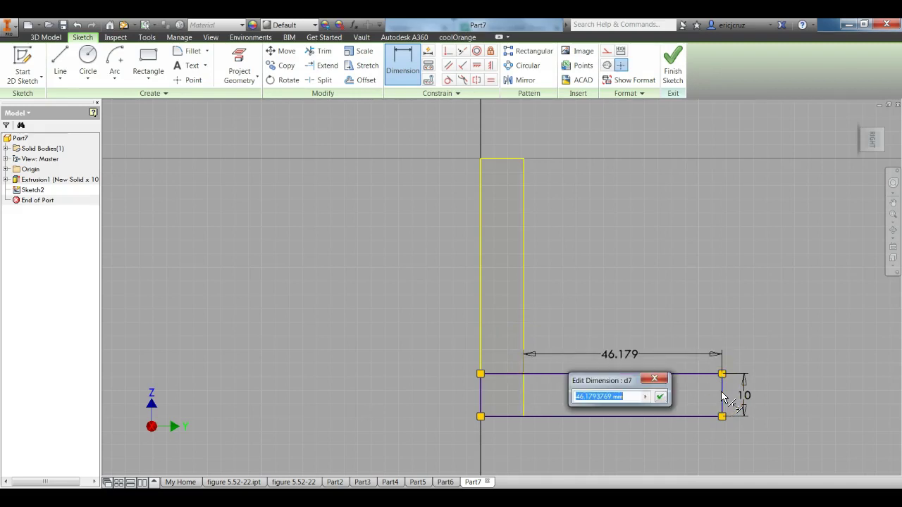
text(30)
key(Return)
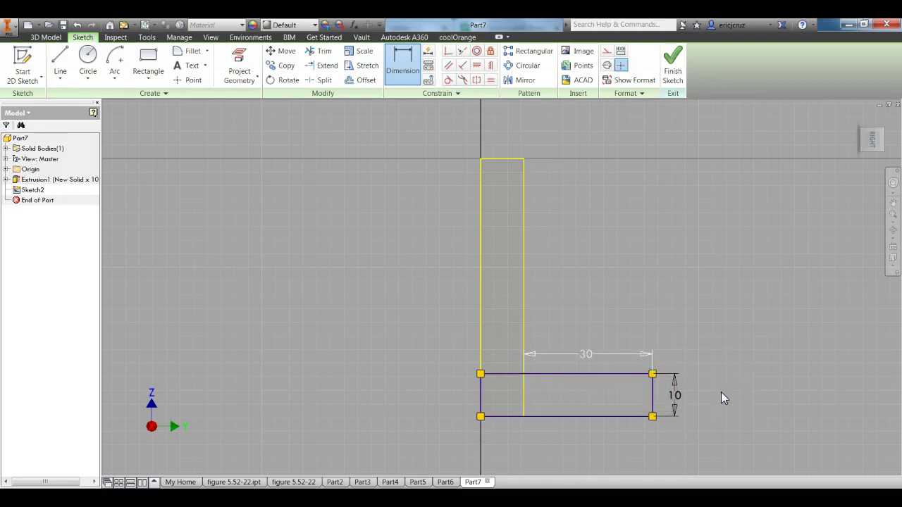
key(Escape)
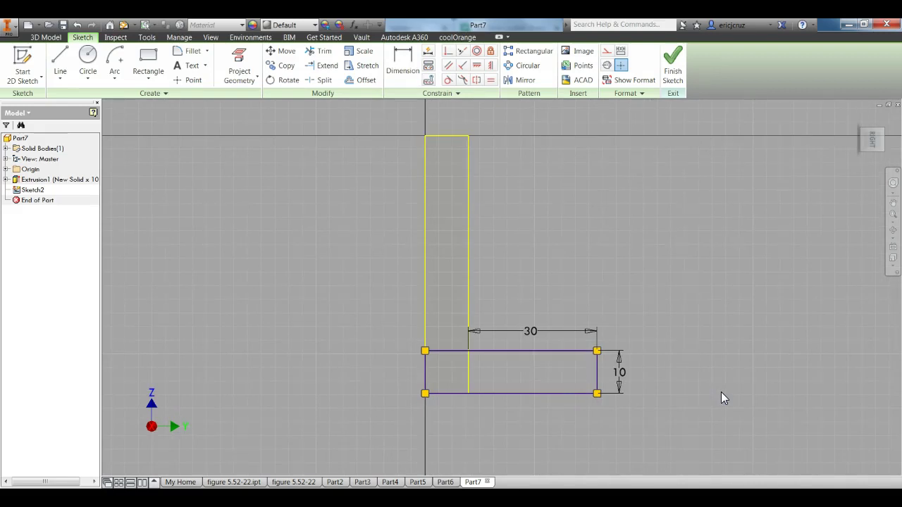
Draw a line about 34 mm long sloping down and outward at 60 degrees from the rectangle's upper outer corner.
key(l)
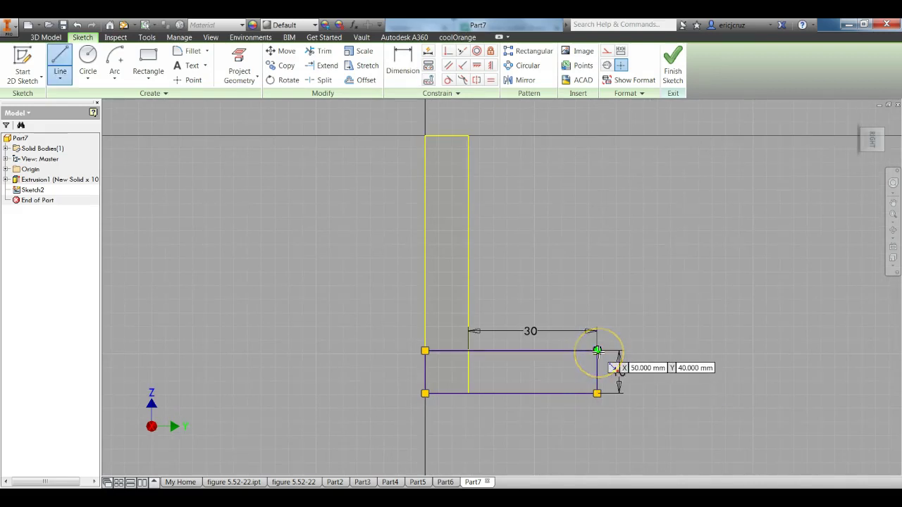
click(597, 350)
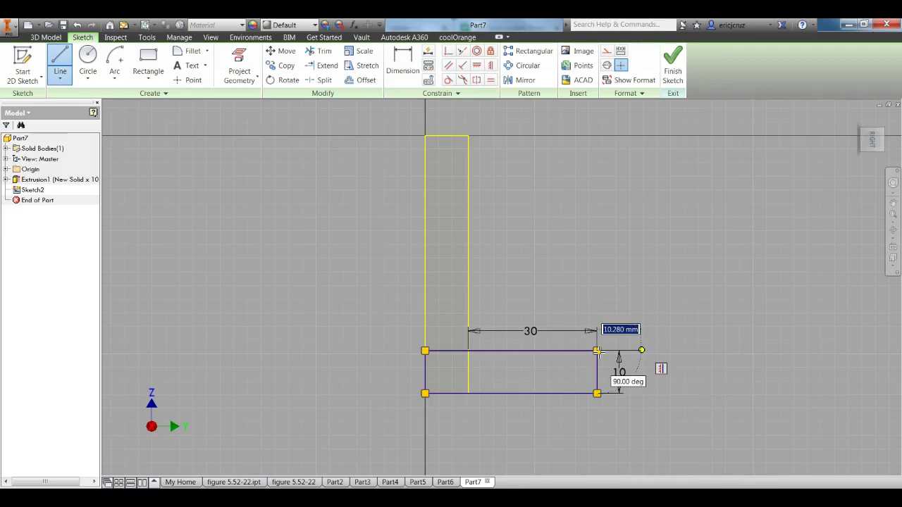
click(725, 423)
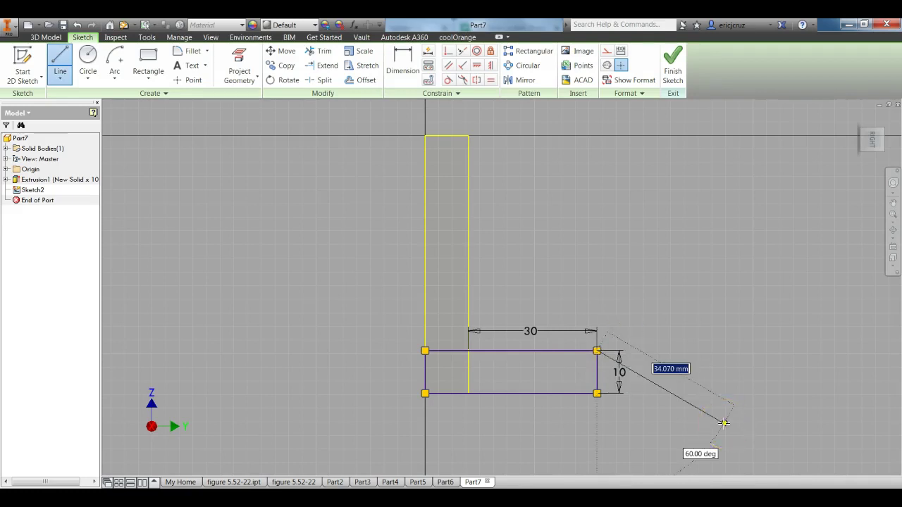
key(Escape)
middle_drag(744, 352, 711, 346)
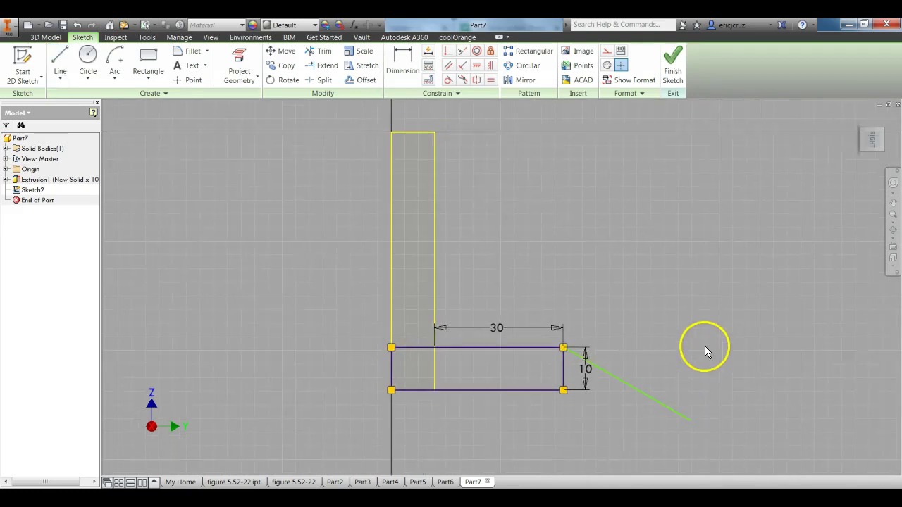
Dimension the angle between the rectangle's upper edge and the sloping line to 135 degrees.
click(515, 350)
click(614, 377)
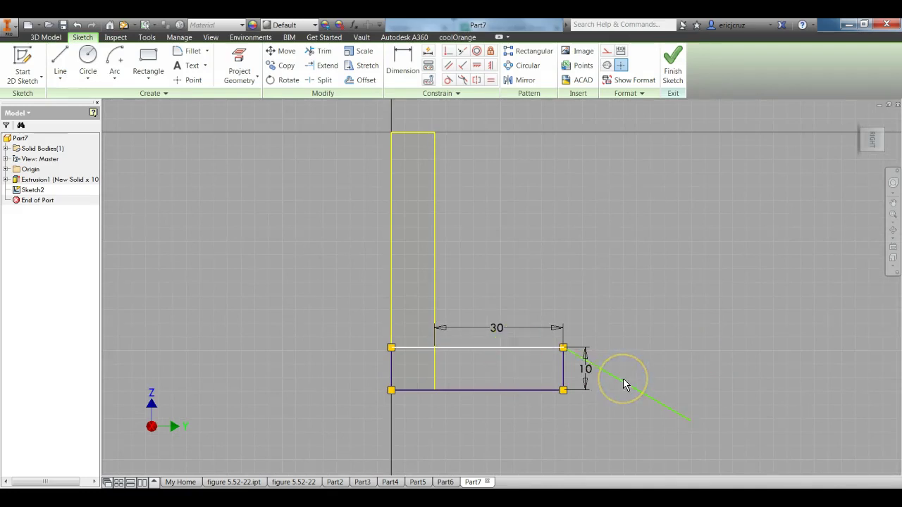
key(d)
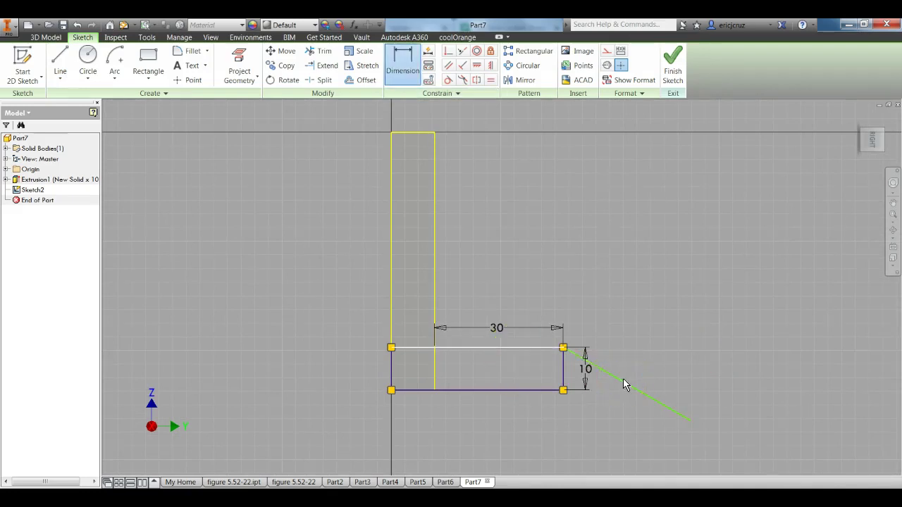
click(624, 396)
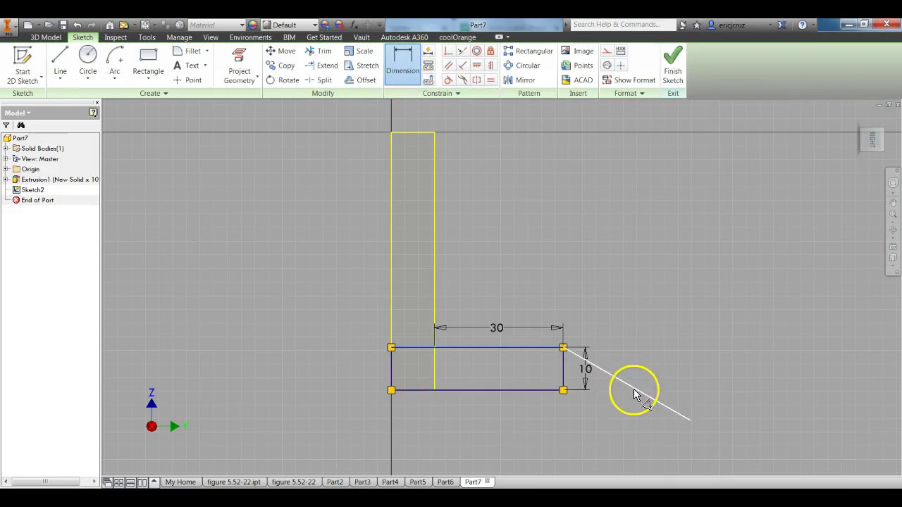
click(633, 392)
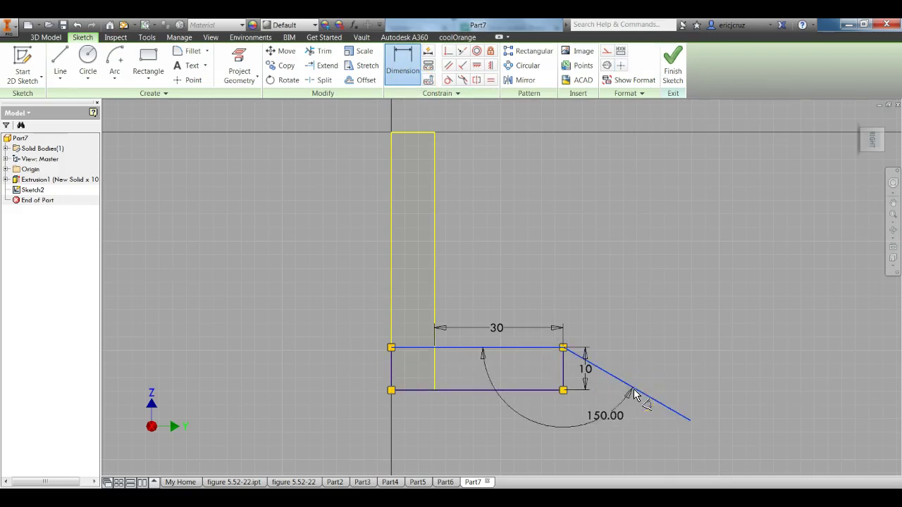
click(594, 392)
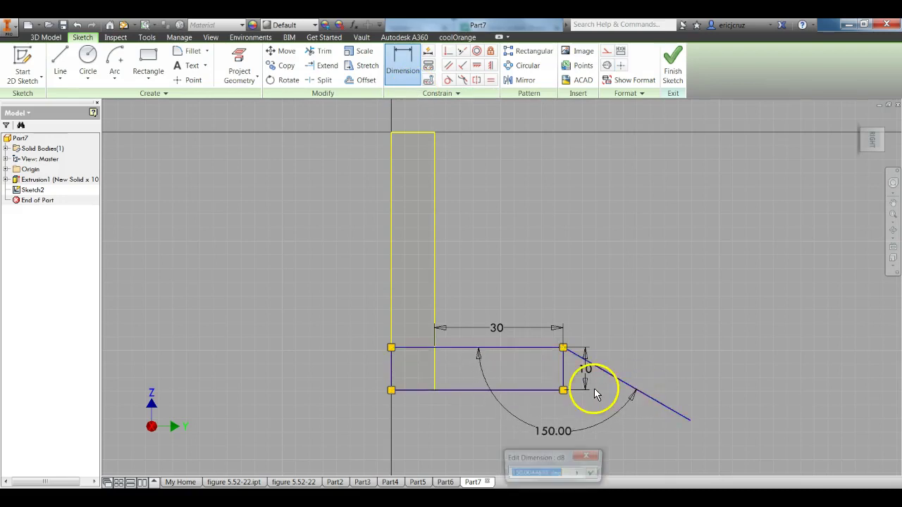
text(13)
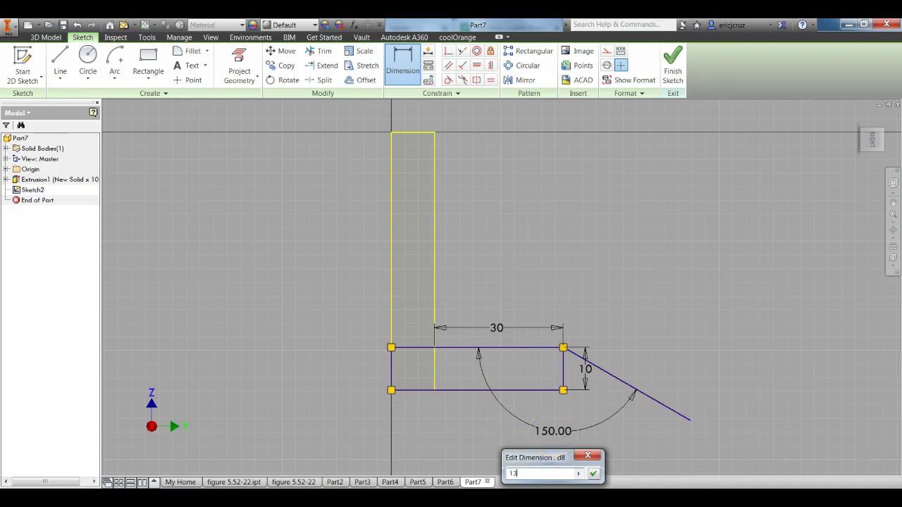
text(5)
key(Return)
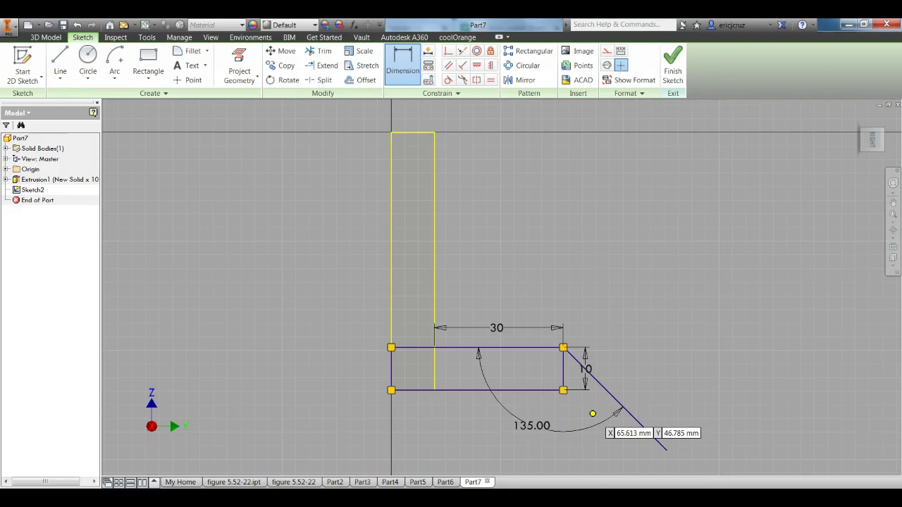
Draw a horizontal line from the rectangle's lower outer corner outward past the sloping line.
key(l)
scroll(583, 403, up, 2)
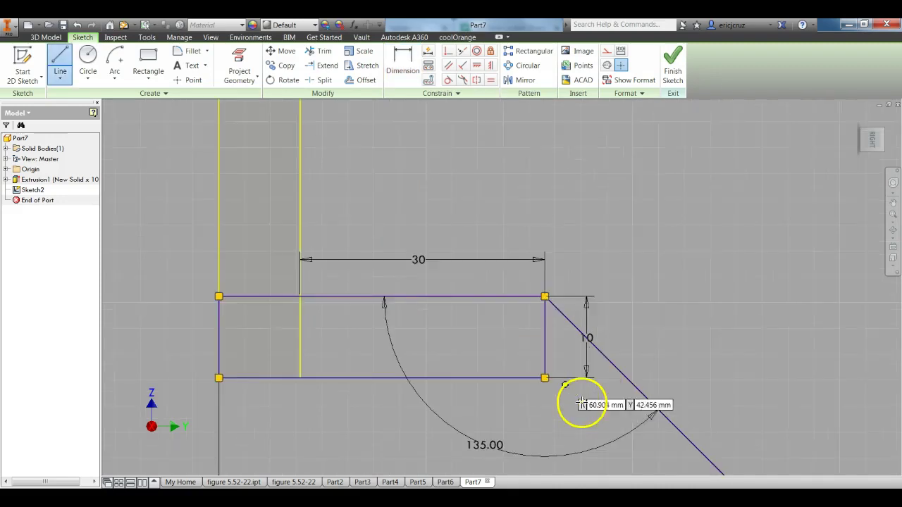
click(545, 379)
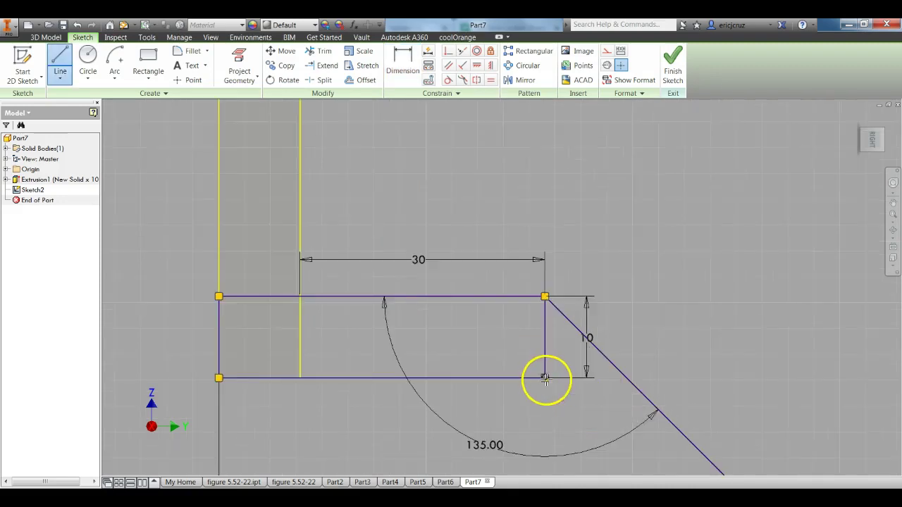
double_click(706, 377)
middle_drag(757, 378, 729, 328)
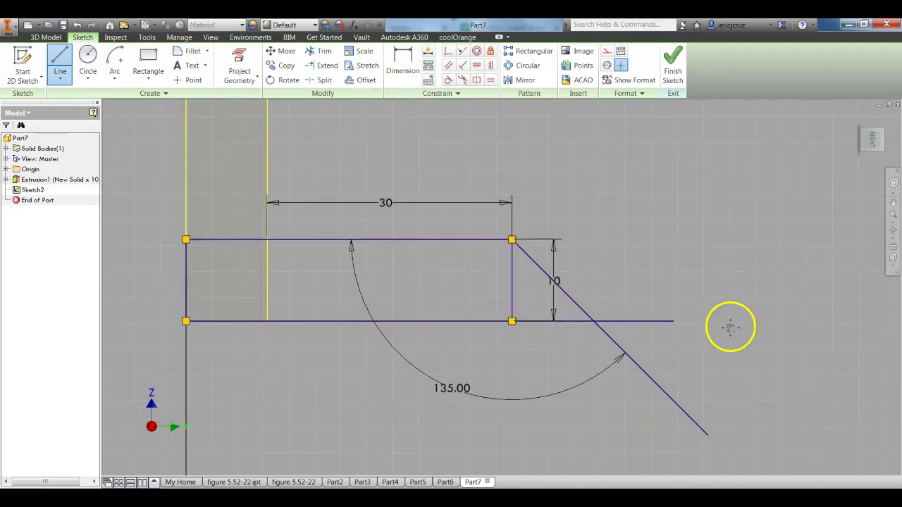
key(Escape)
Trim the overhanging ends of the horizontal and sloping lines where they cross, leaving a closed triangle.
key(x)
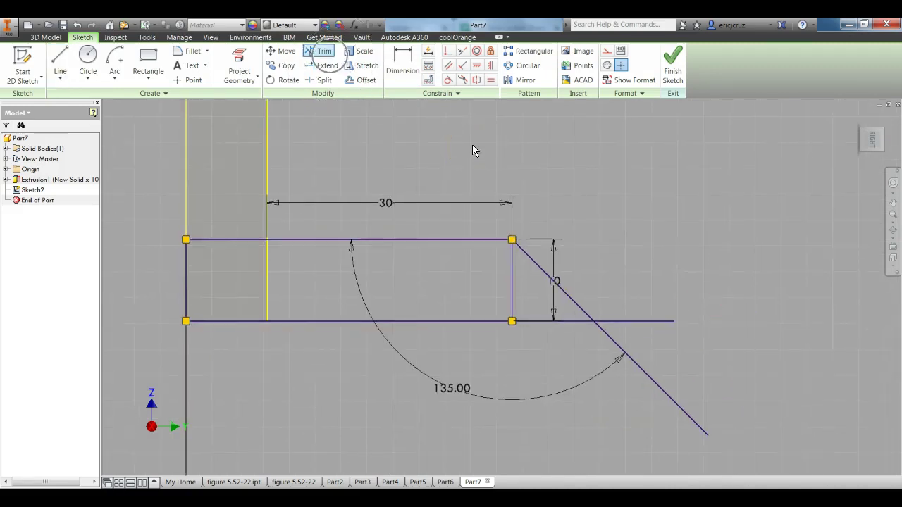
click(366, 80)
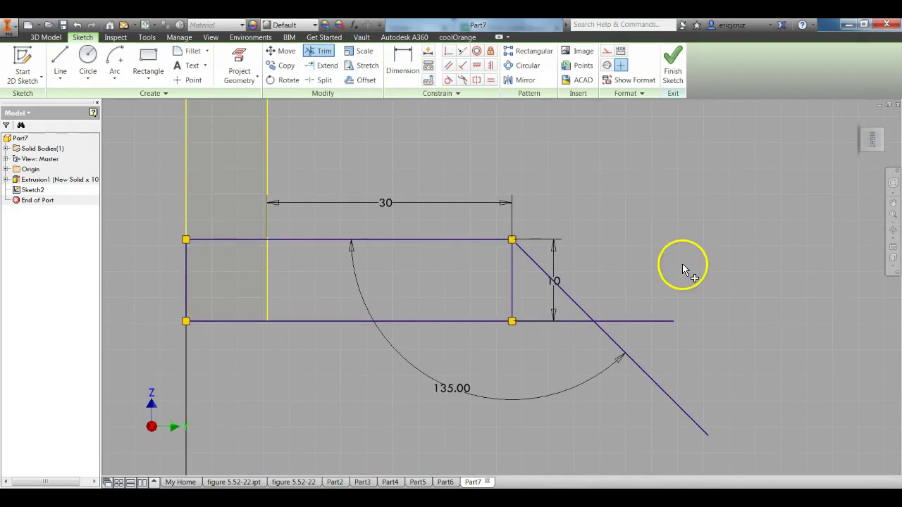
click(657, 321)
click(657, 386)
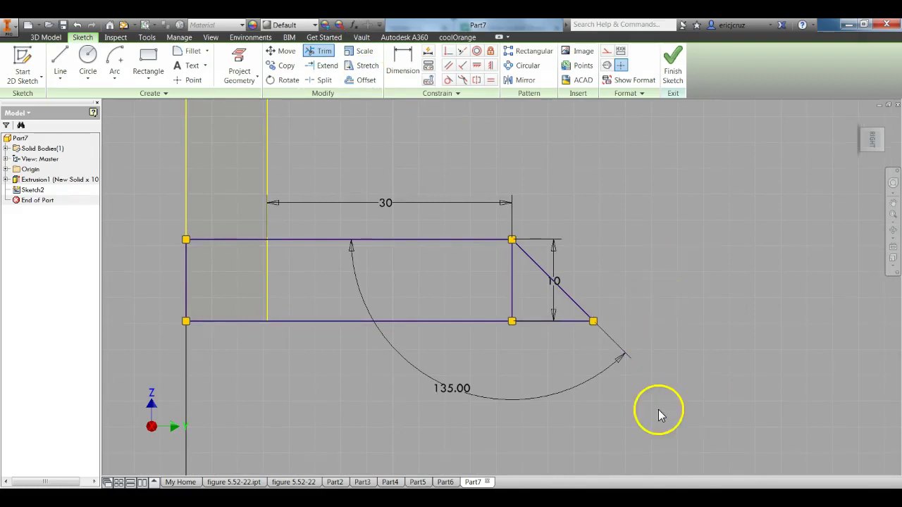
key(Escape)
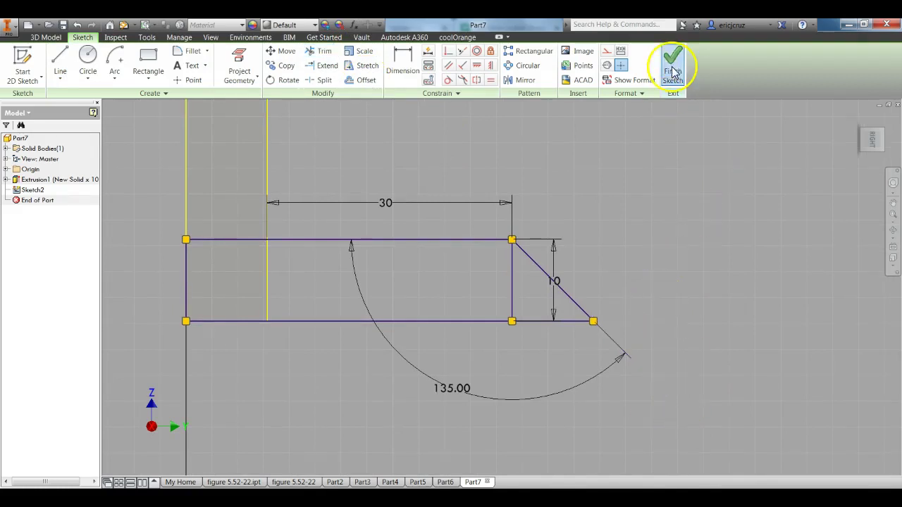
Finish the sketch and extrude the rectangle with its pointed end 10 mm back toward the L-shaped body, joined to it.
click(673, 72)
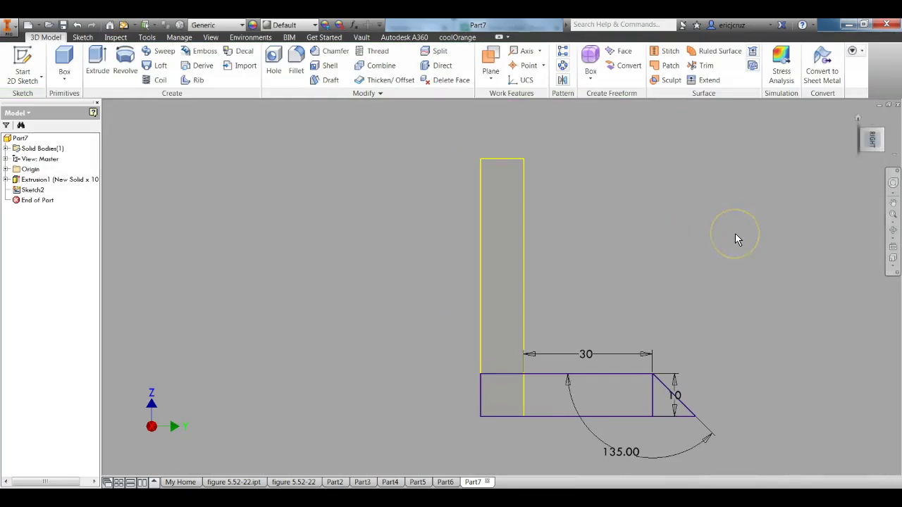
key(F6)
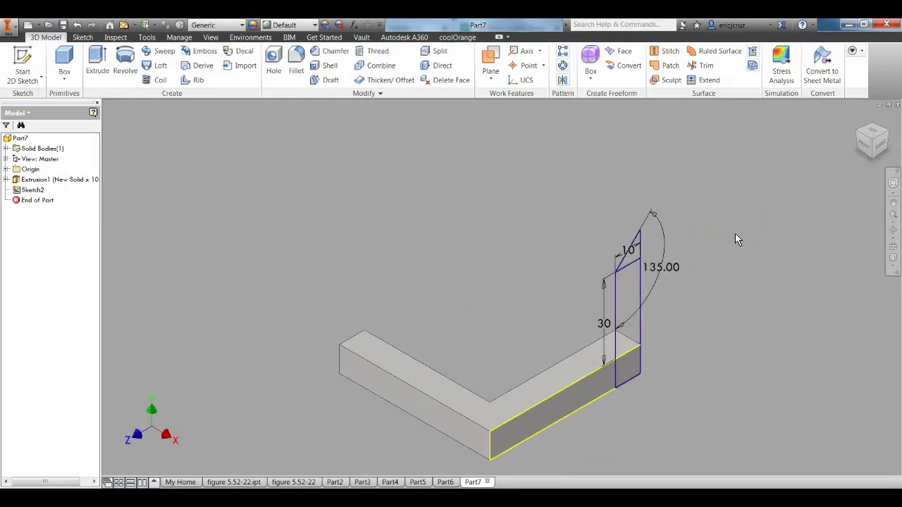
key(e)
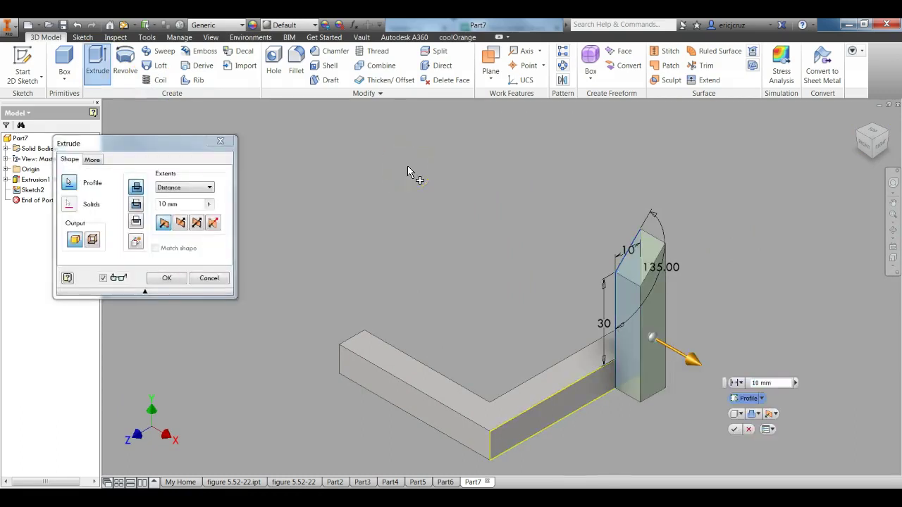
key(Tab)
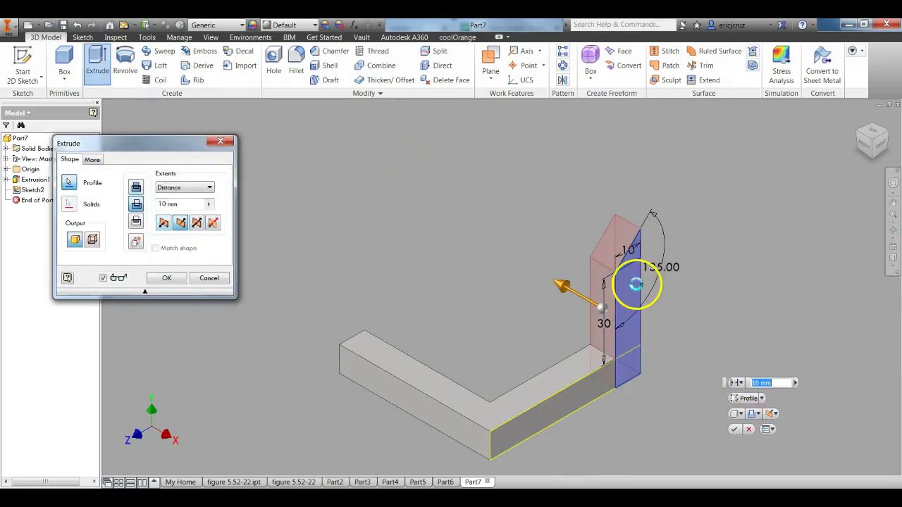
click(136, 187)
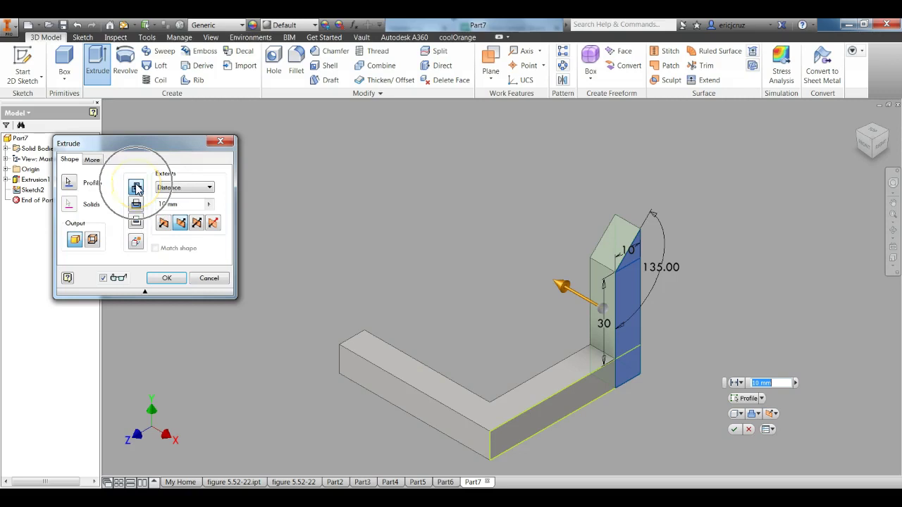
key(Return)
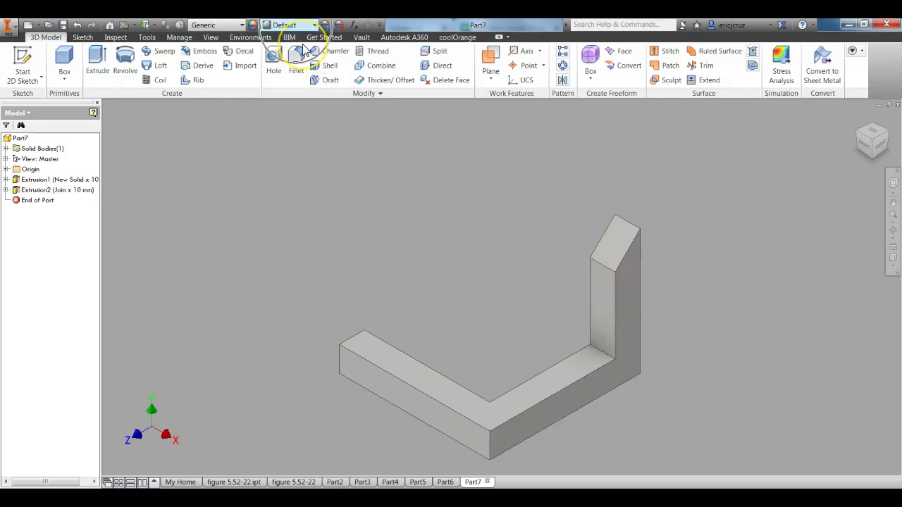
Apply the Gold appearance to the part.
click(242, 25)
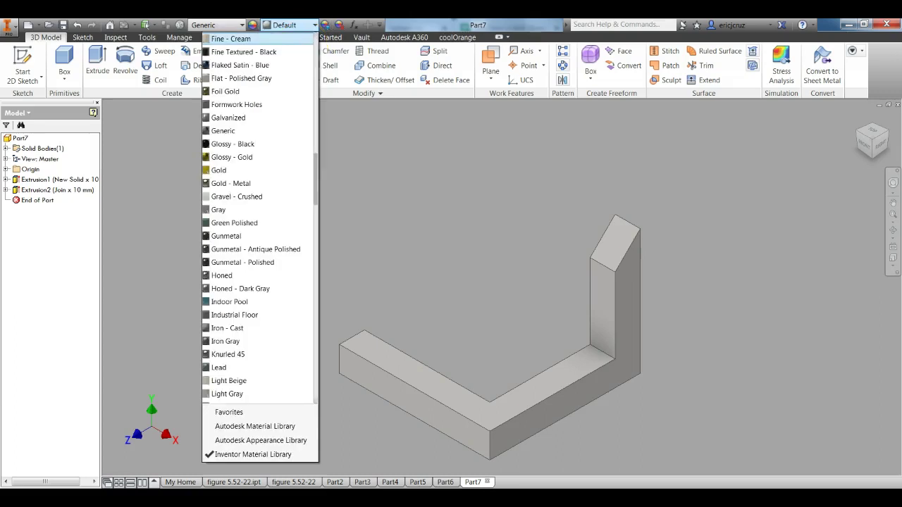
scroll(275, 169, down, 3)
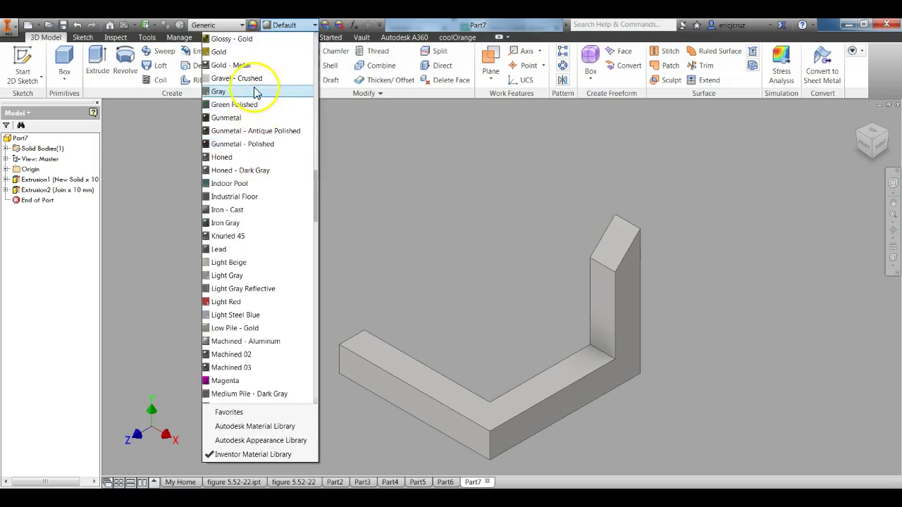
click(251, 57)
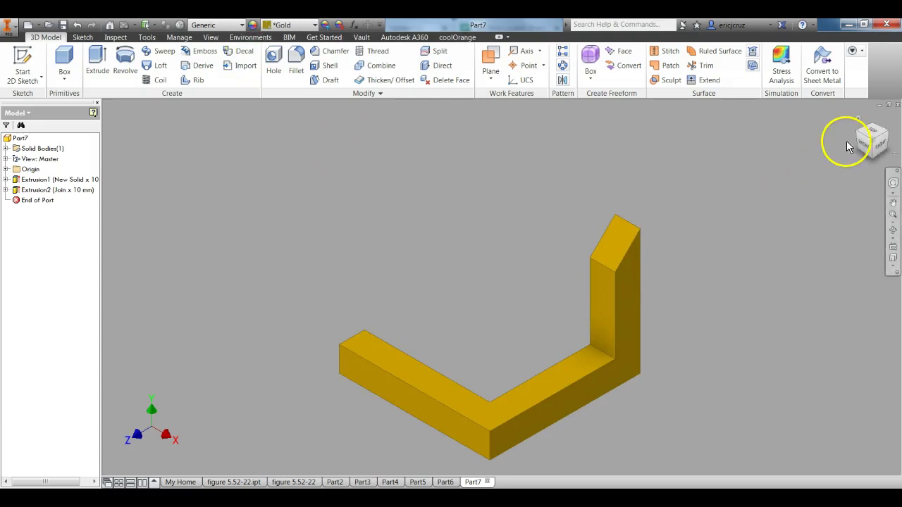
View the part from the isometric corner where its bars appear to form a closed triangle, and roll it so its base is horizontal.
click(886, 152)
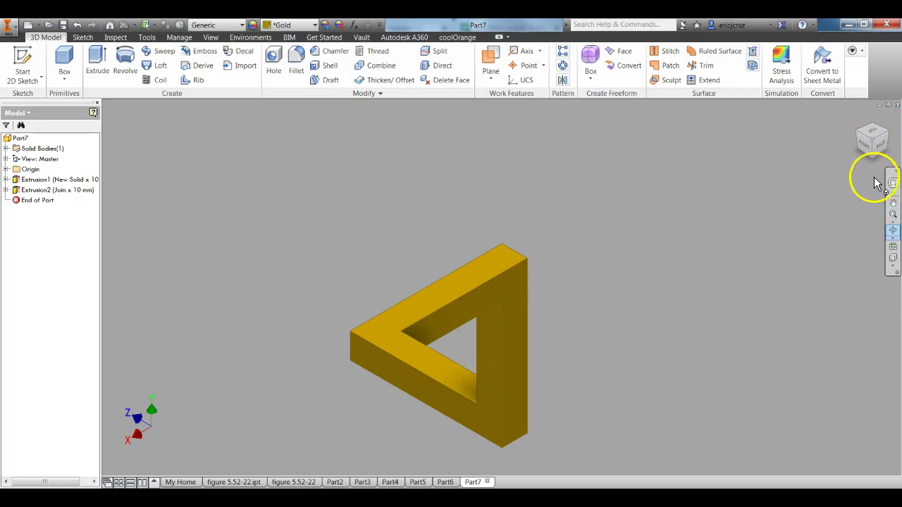
click(890, 231)
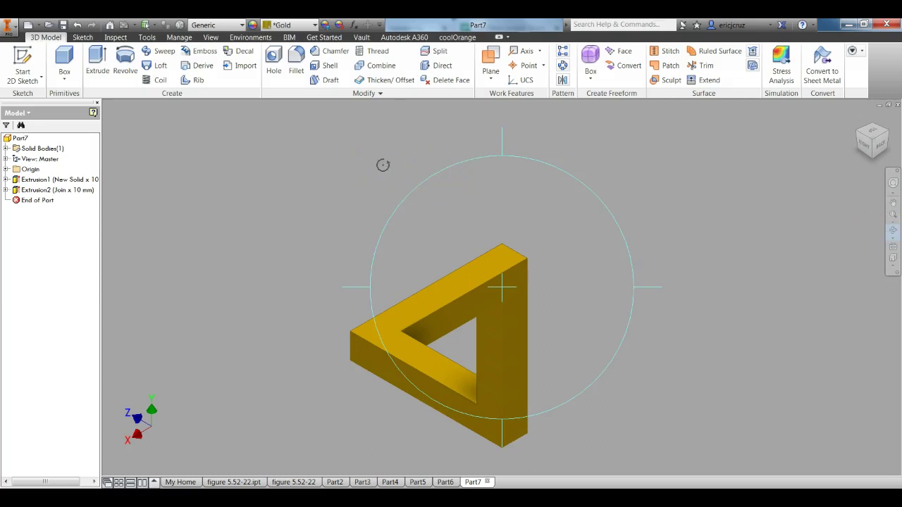
drag(383, 165, 344, 244)
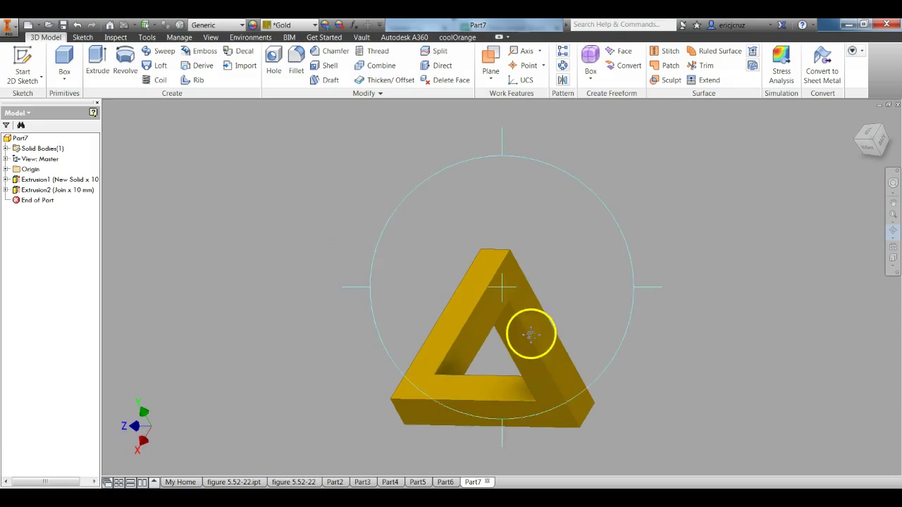
drag(530, 332, 532, 326)
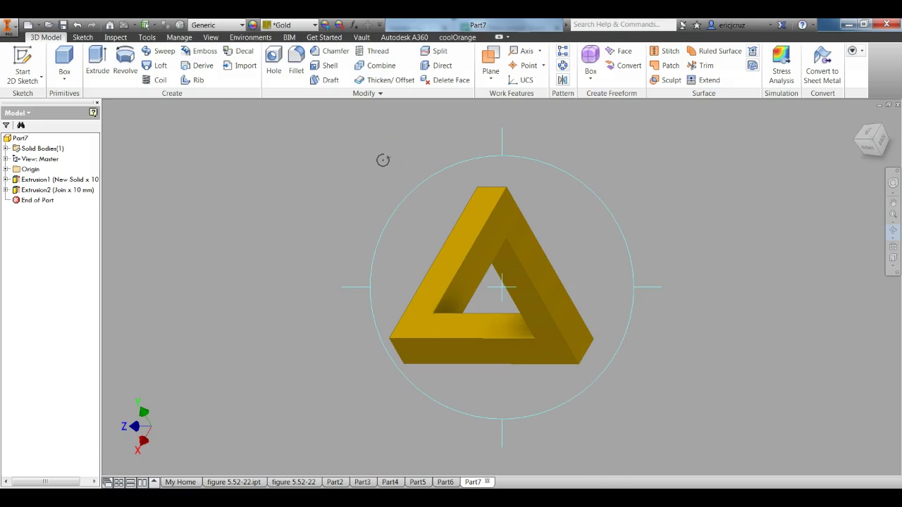
Set the triangle spinning in a continuous orbit to view it from other angles.
drag(382, 158, 358, 167)
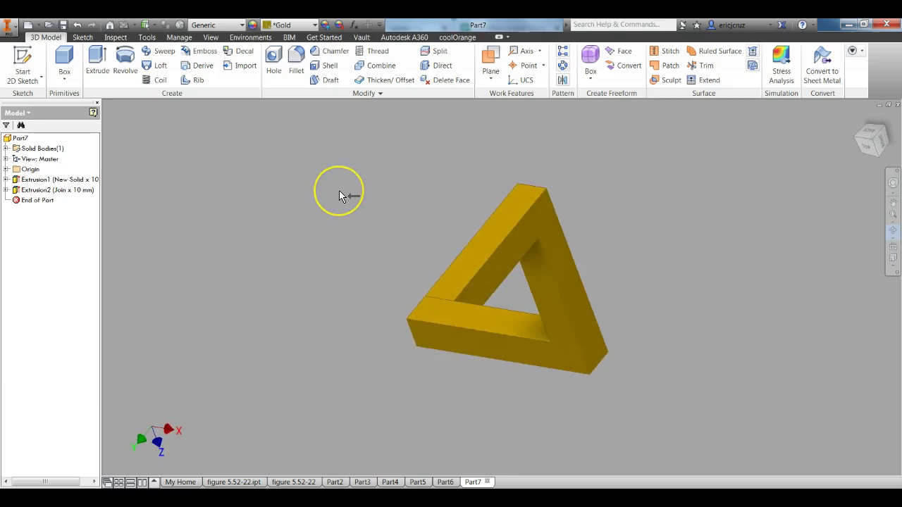
drag(339, 195, 339, 195)
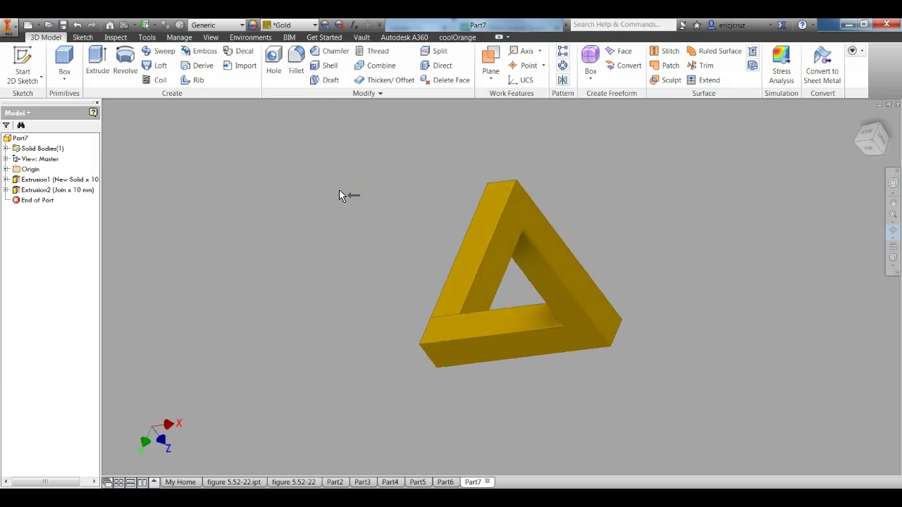